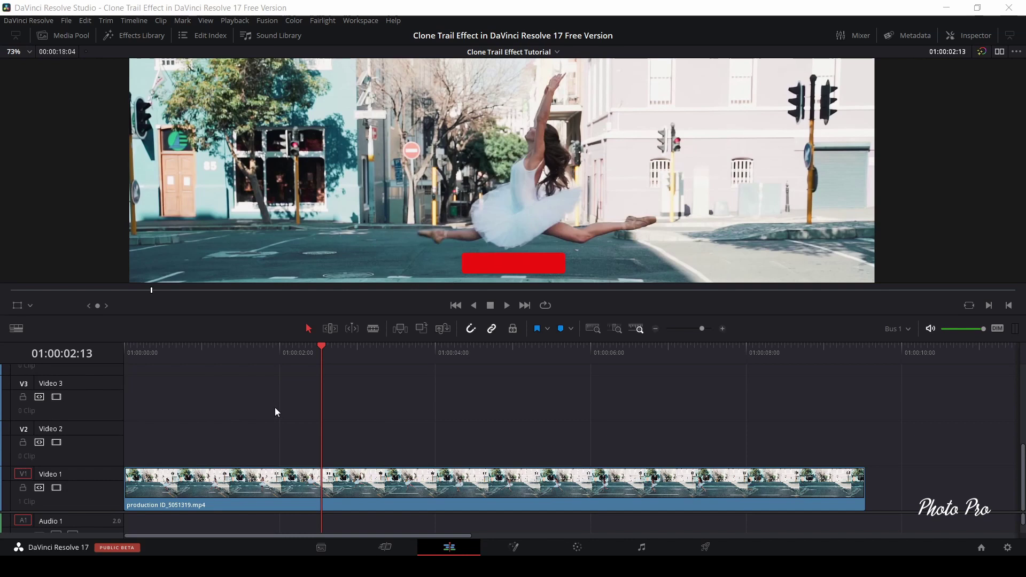
Select the Video 1 street clip and park the playhead on the mid-leap frame 01:00:02:13
click(273, 487)
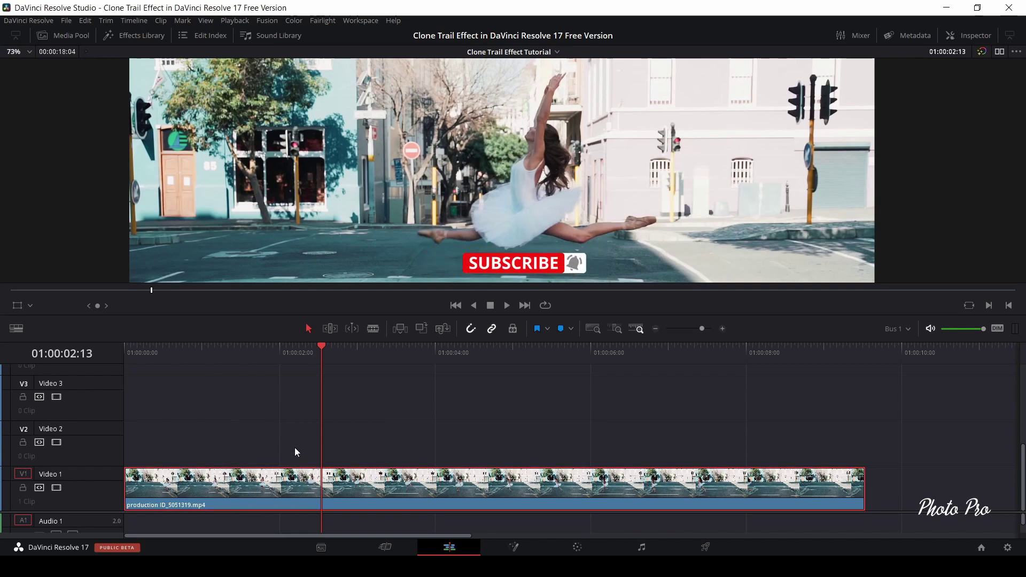
click(318, 346)
mouse_move(318, 345)
mouse_down()
mouse_move(248, 354)
mouse_move(309, 354)
mouse_up()
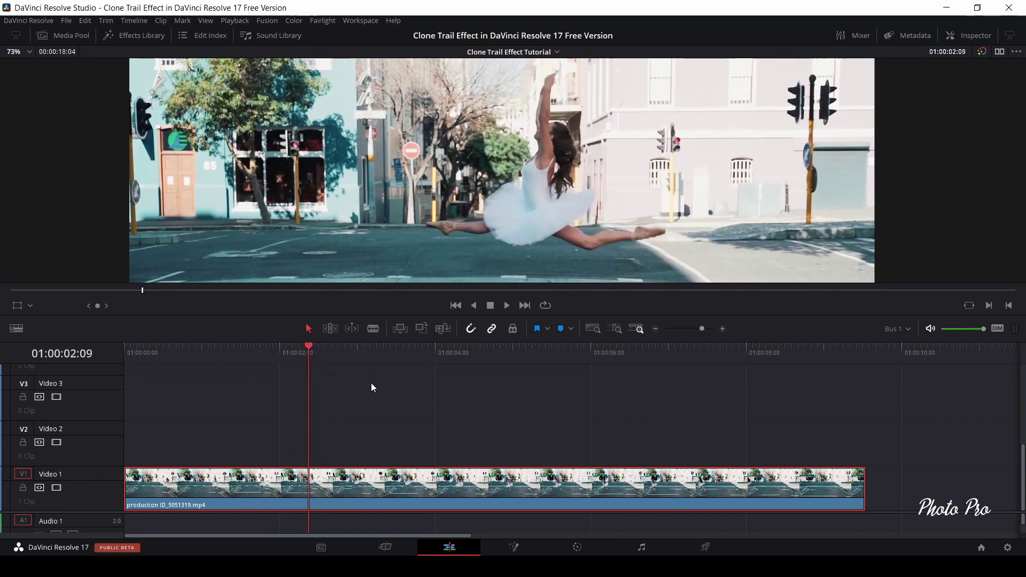
key(Right)
key(Right)
key(Right)
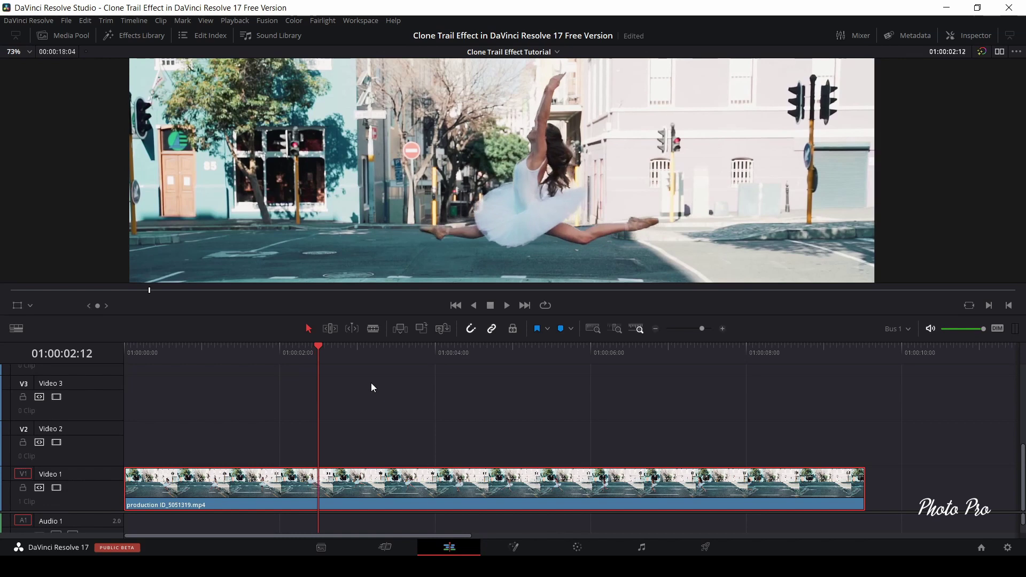
key(Right)
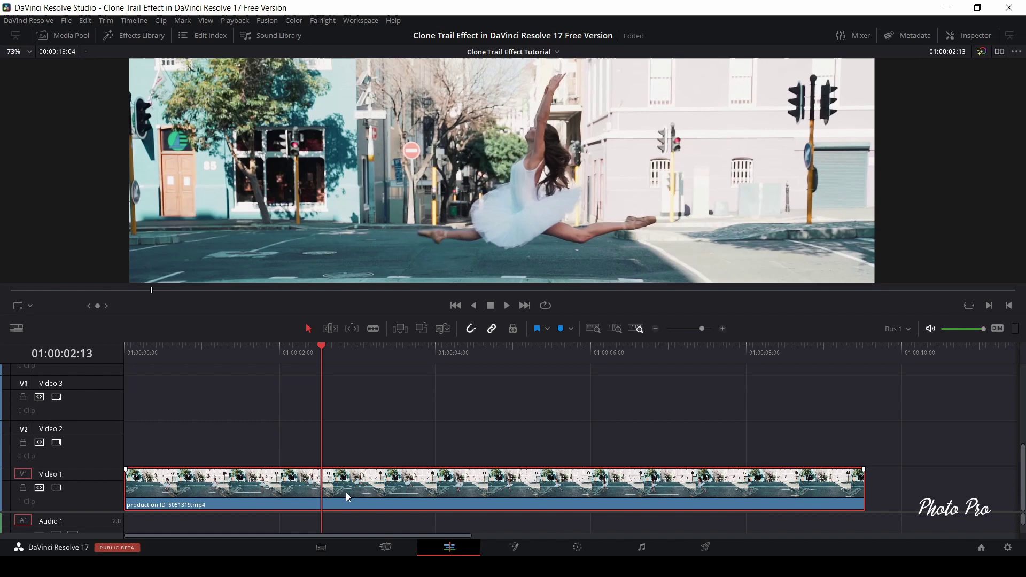
Copy the street clip onto Video 2 and freeze it on the current frame via Change Clip Speed
drag(347, 497, 340, 438)
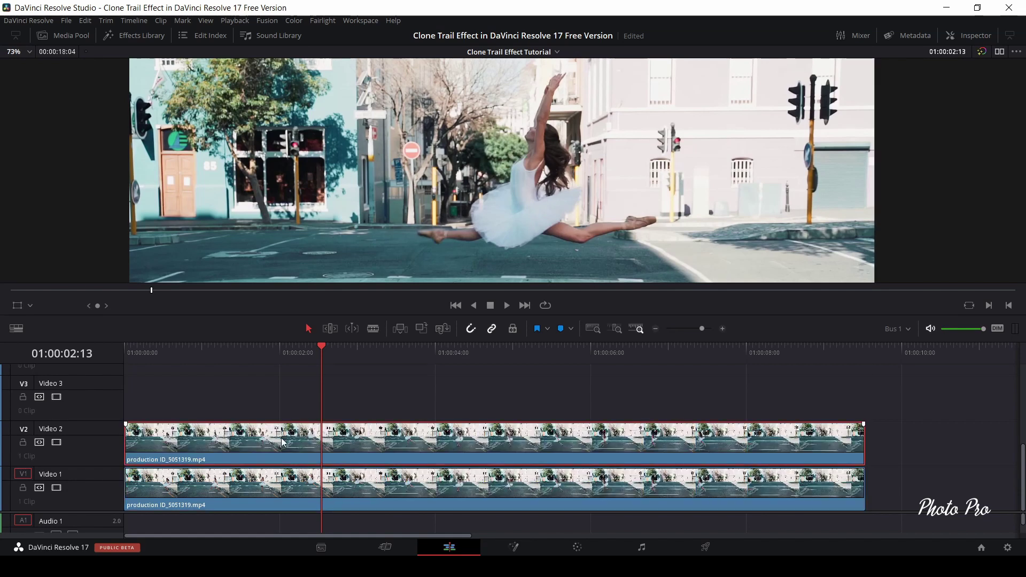
right_click(353, 444)
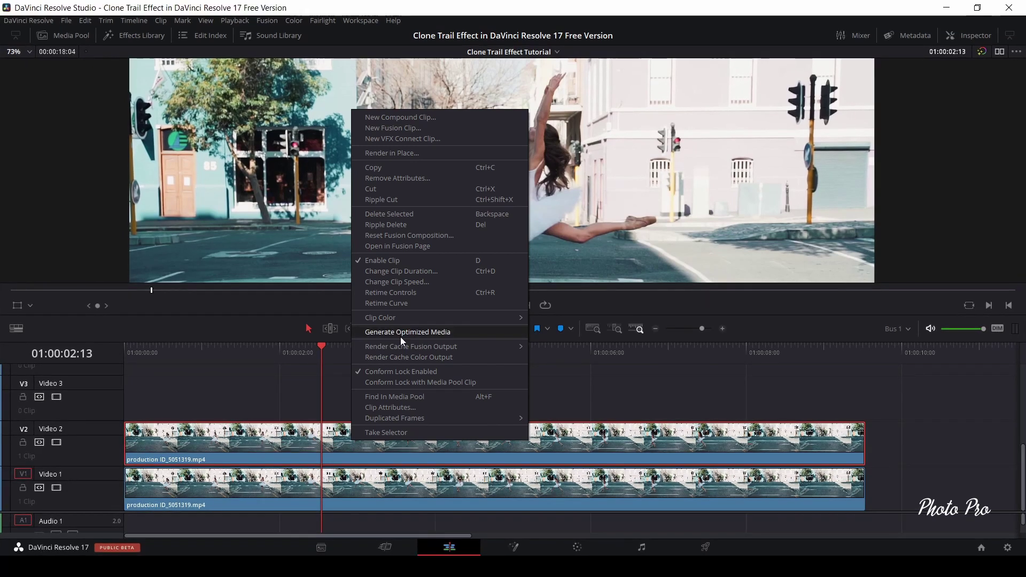
click(388, 283)
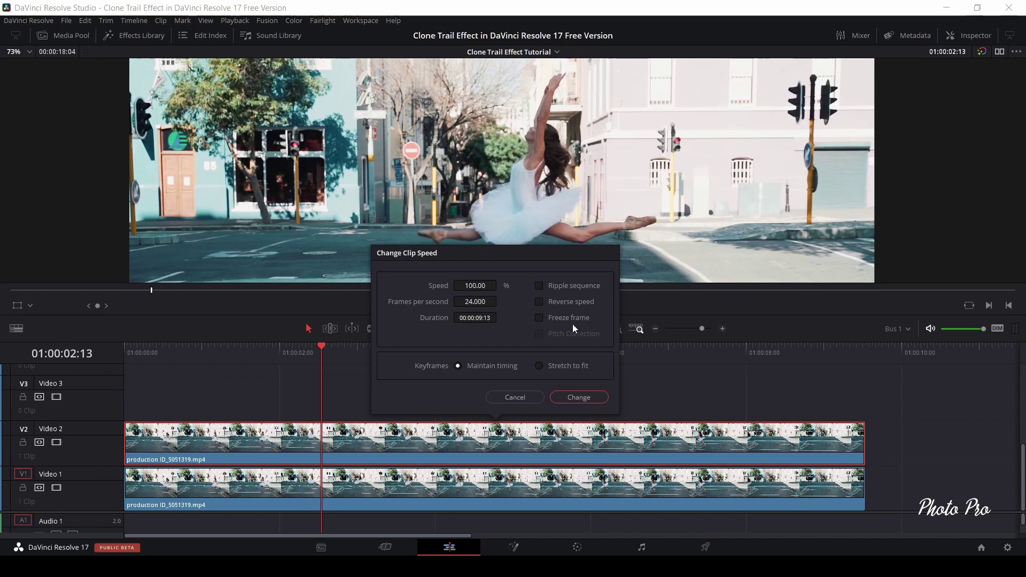
click(515, 397)
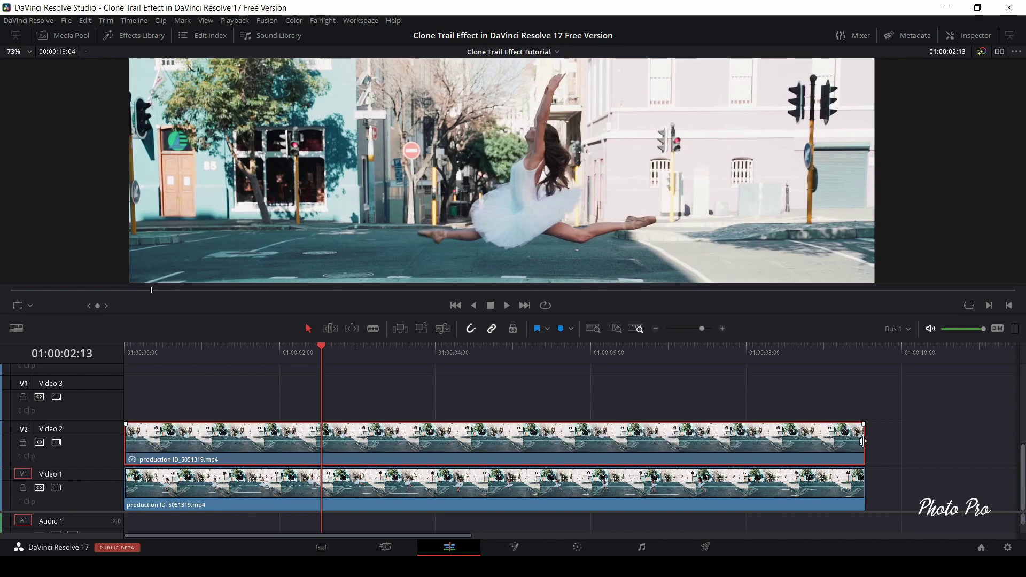
Trim the frozen copy's end back to 01:00:02:13 and play it back to review
drag(866, 443, 320, 445)
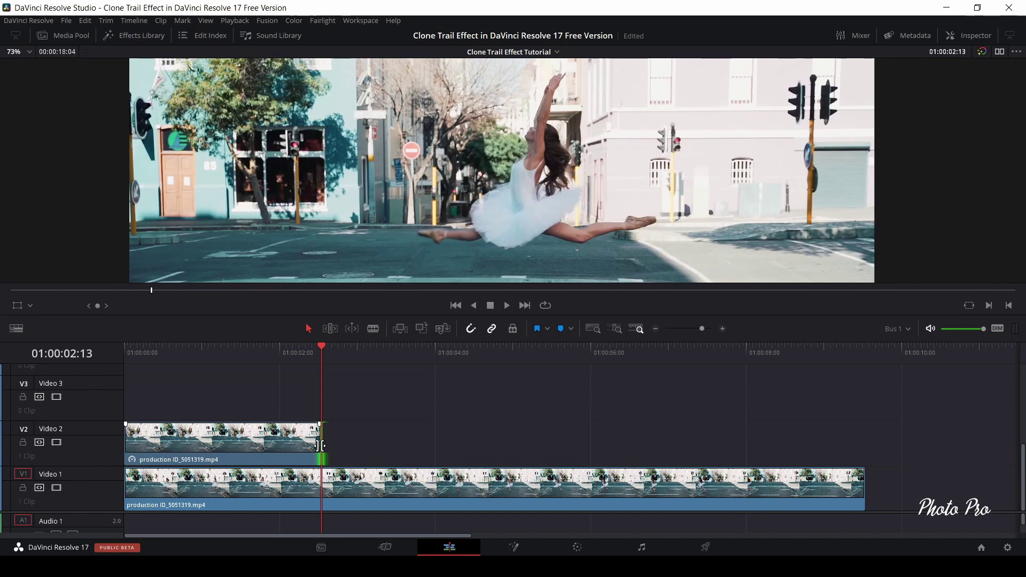
click(195, 351)
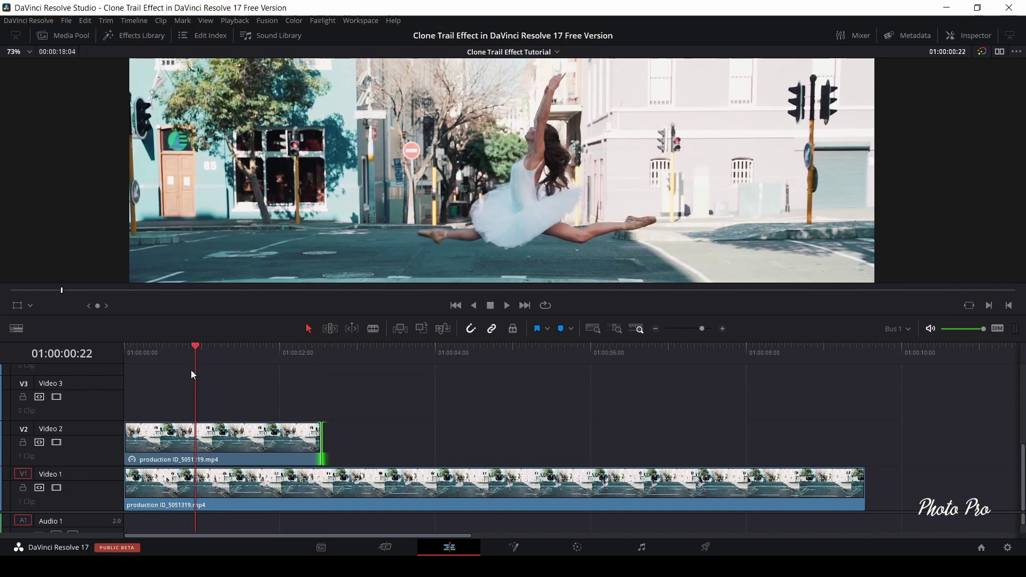
key(space)
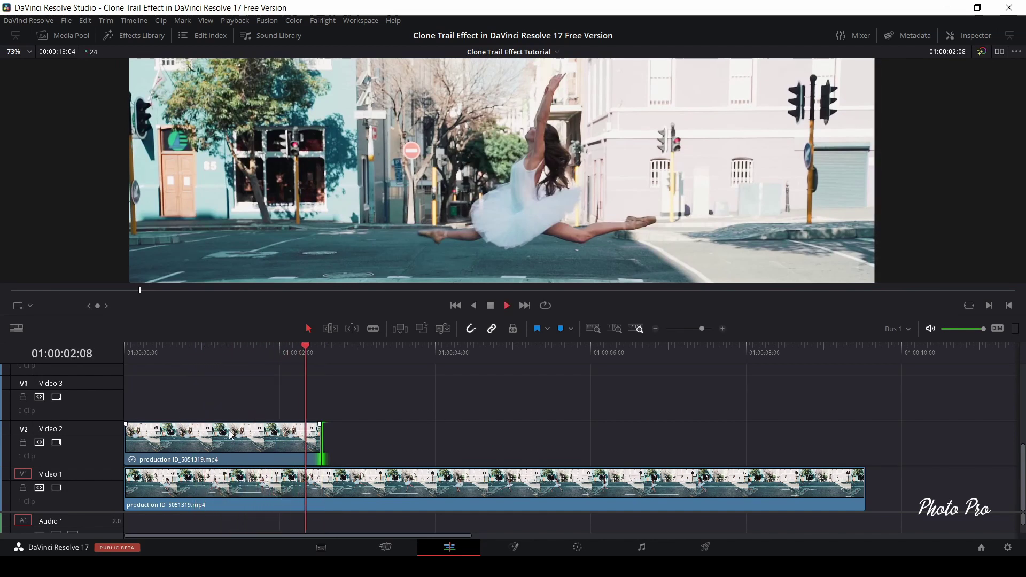
click(191, 349)
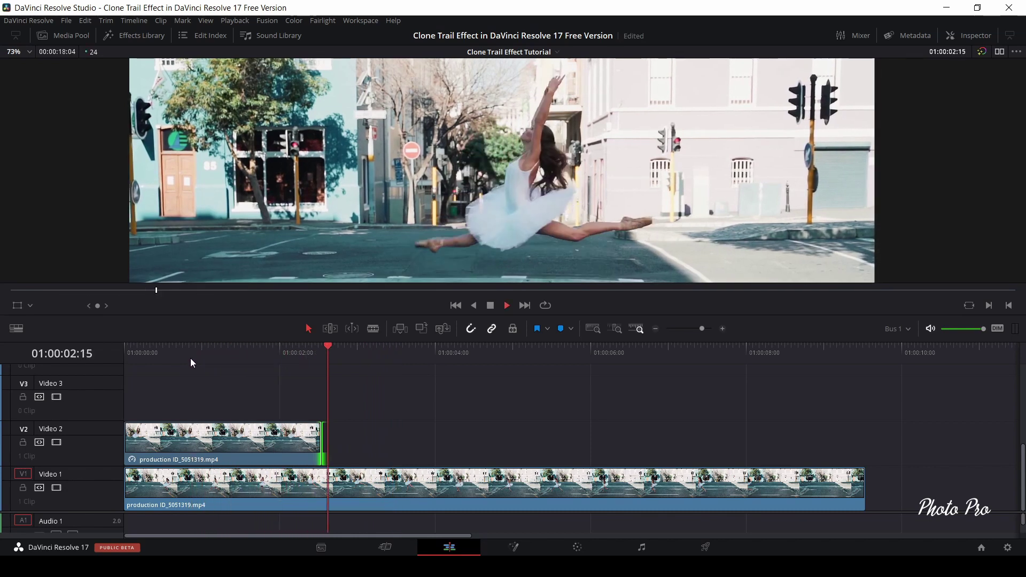
key(space)
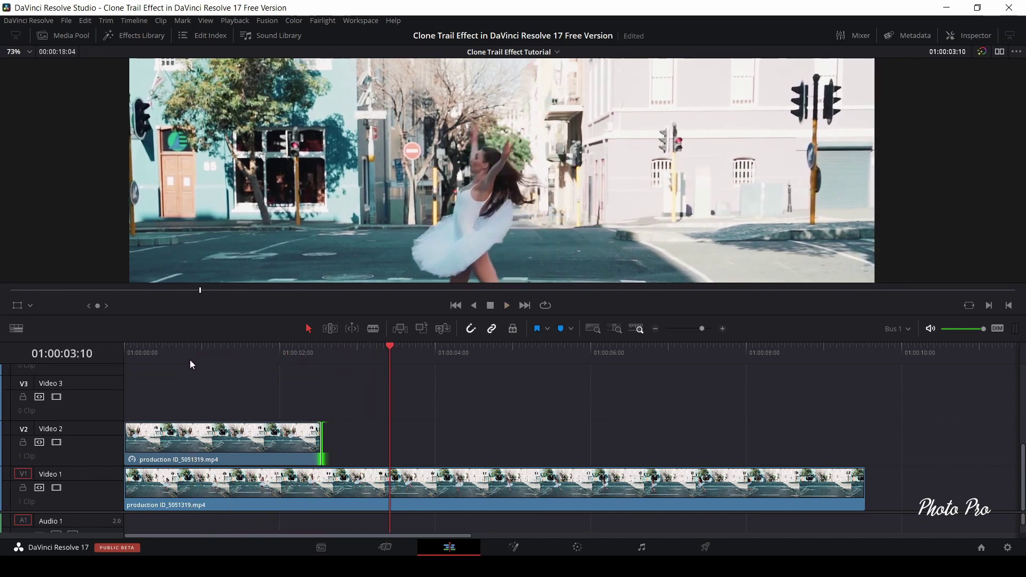
click(244, 350)
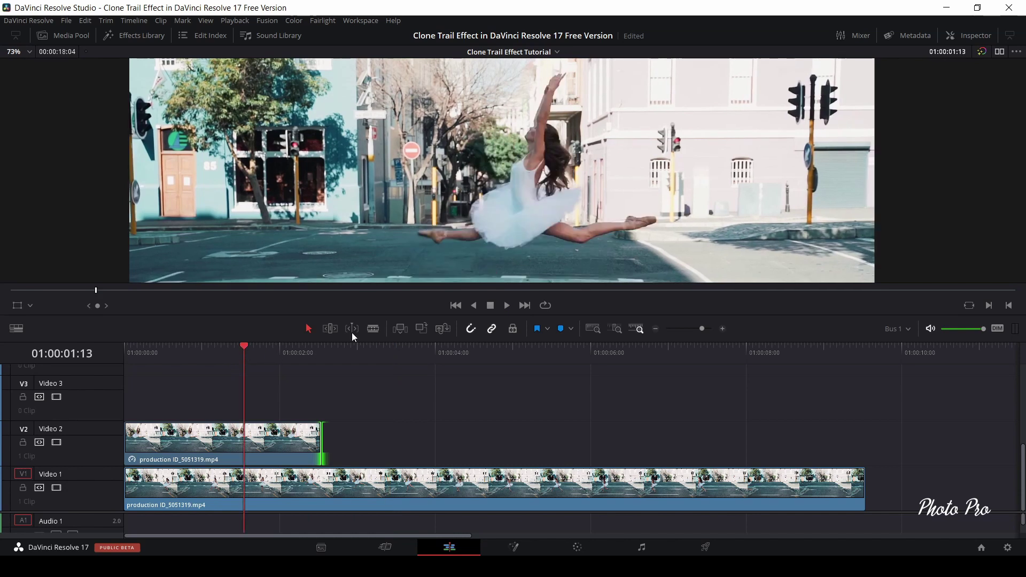
click(969, 35)
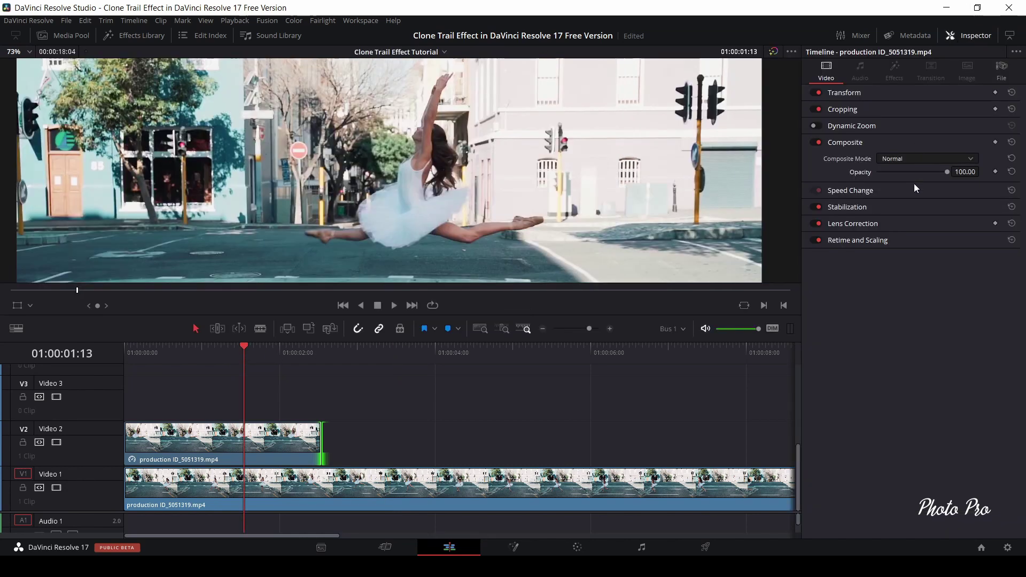
drag(948, 173, 920, 175)
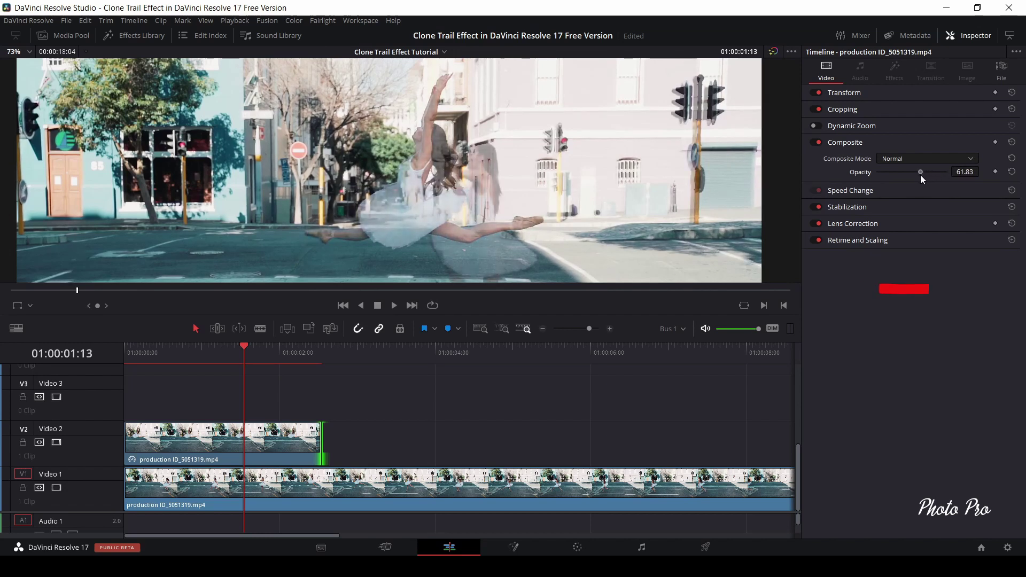
drag(243, 348, 194, 371)
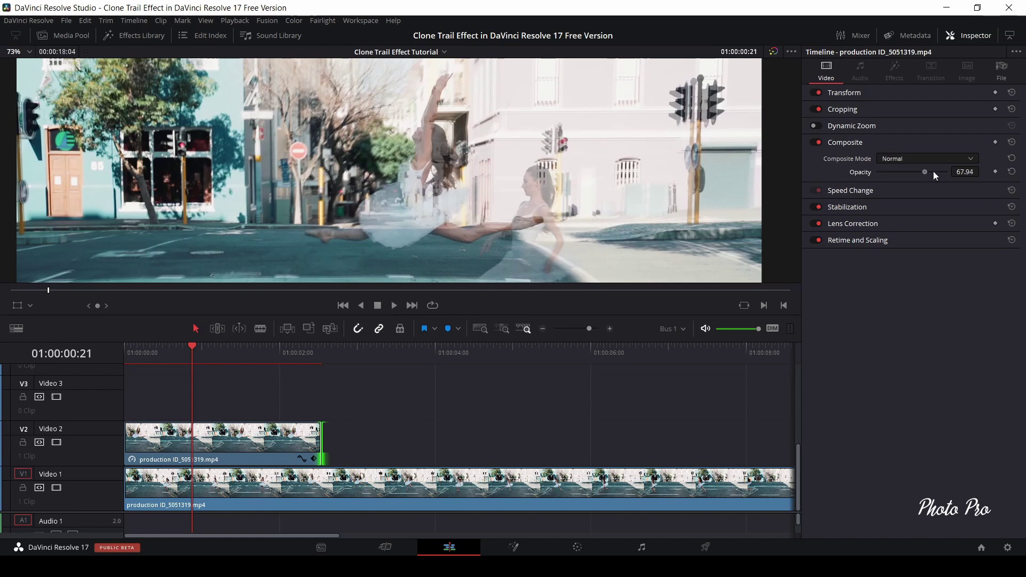
drag(923, 172, 957, 171)
click(253, 438)
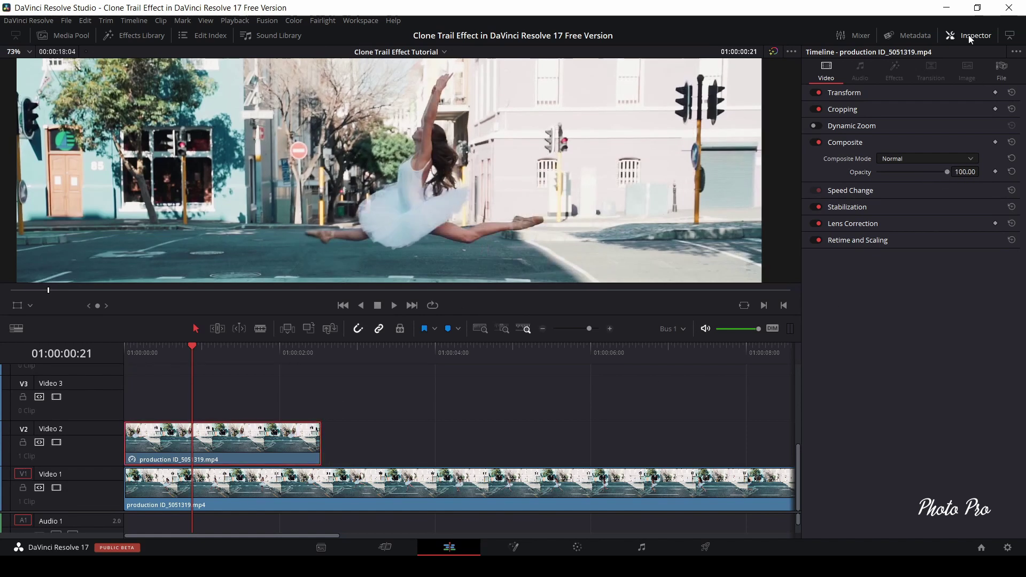
click(952, 36)
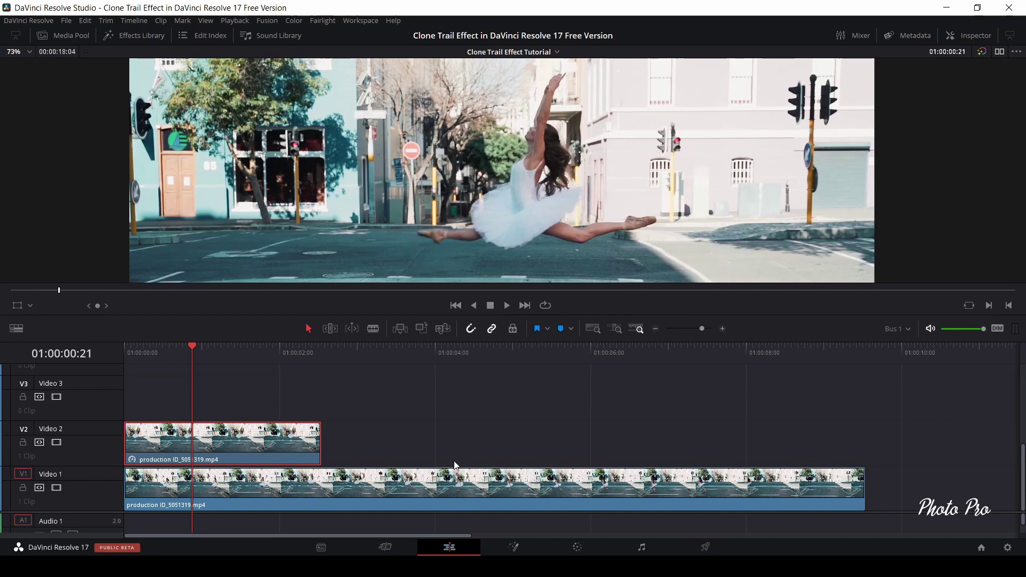
On the Color page, hide the Nodes panel and add a Curve window to the frozen copy
click(578, 550)
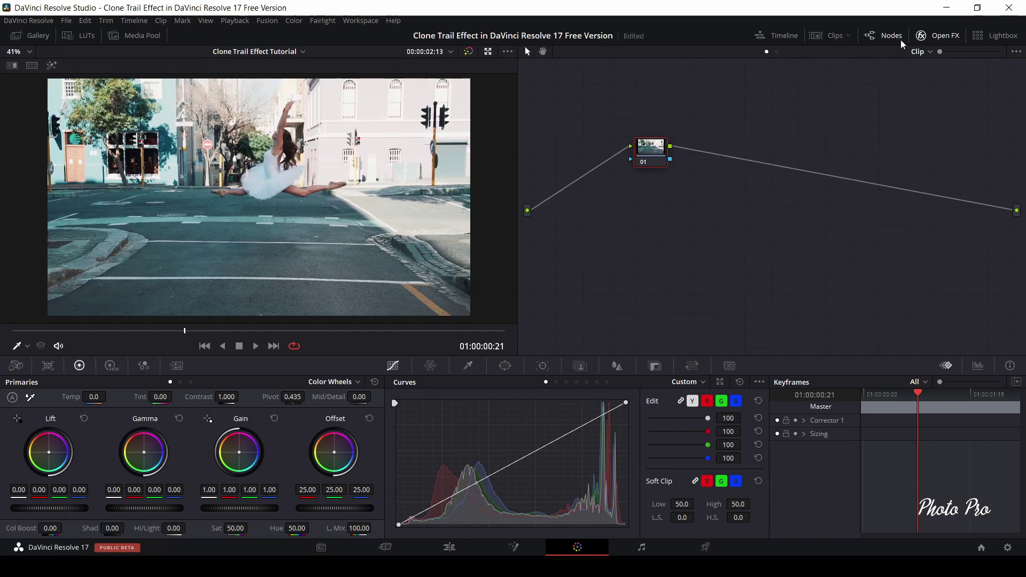
click(886, 36)
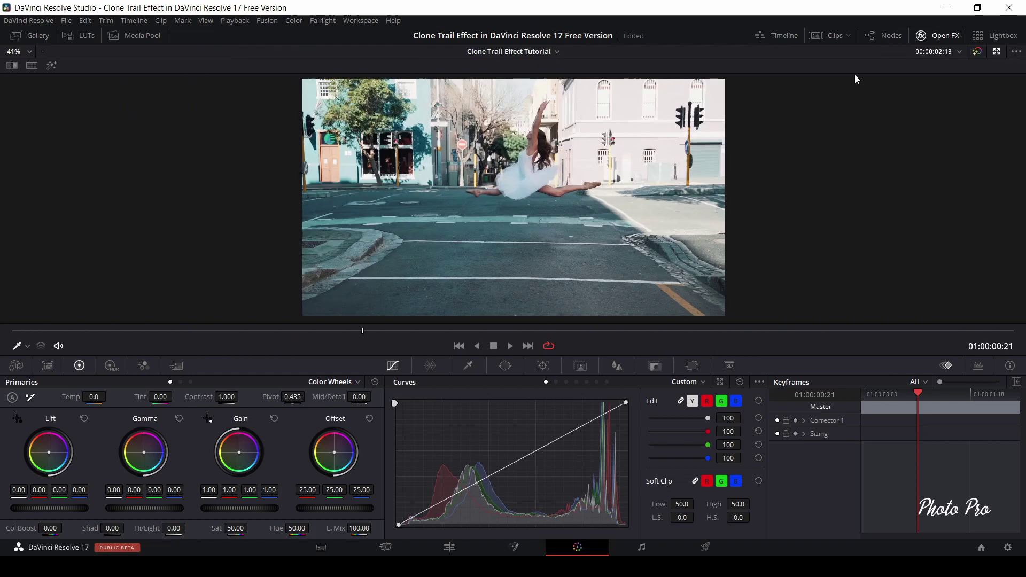
click(506, 367)
scroll(427, 473, down, 1)
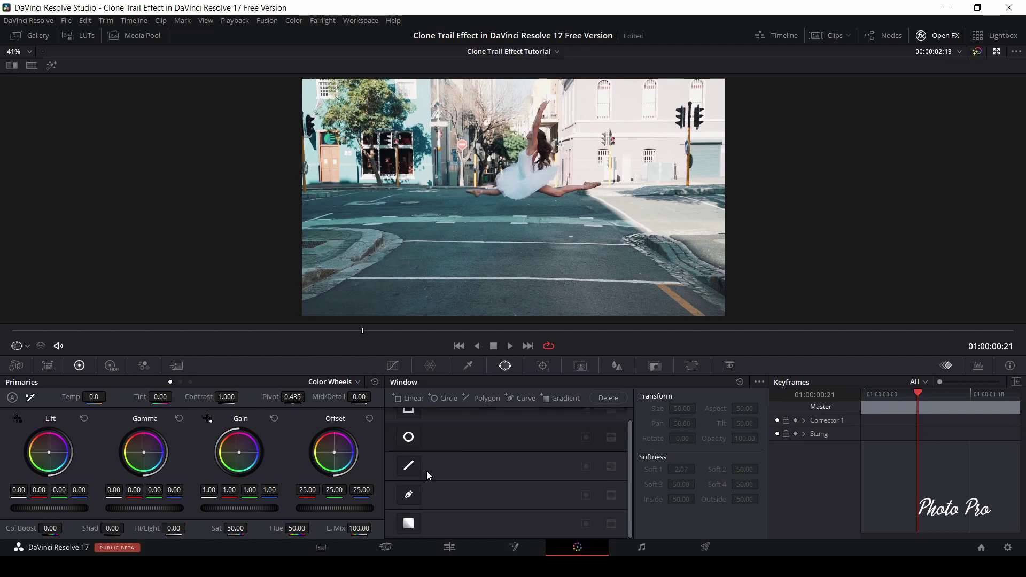
click(409, 496)
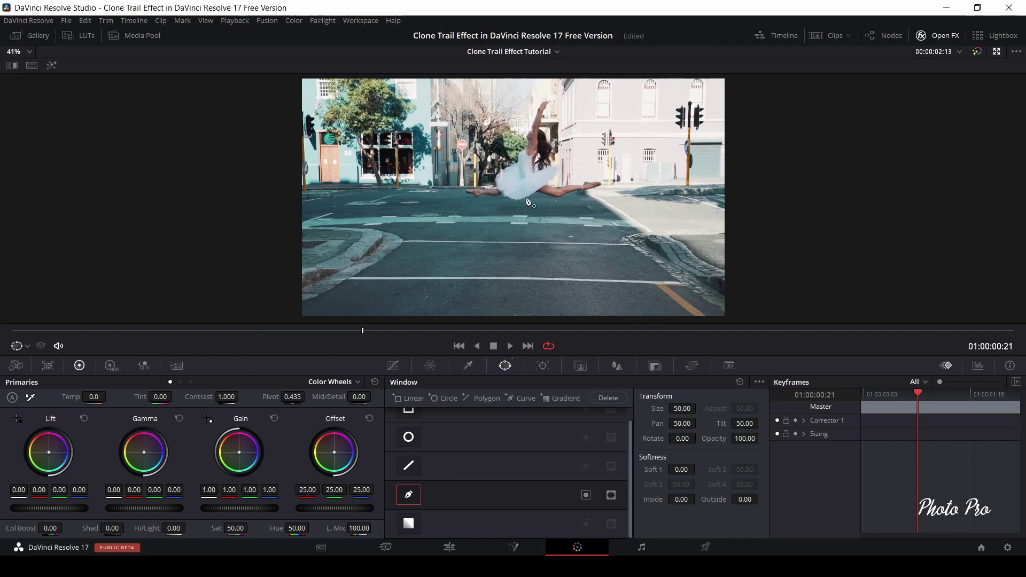
Trace the curve mask along the dancer's leg down to her foot
scroll(527, 210, up, 6)
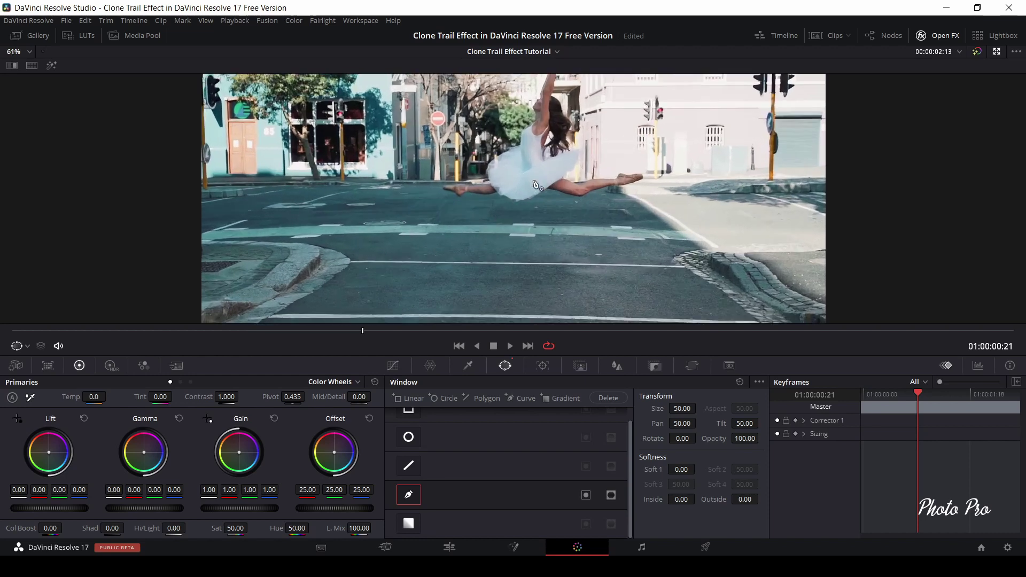
scroll(537, 177, up, 4)
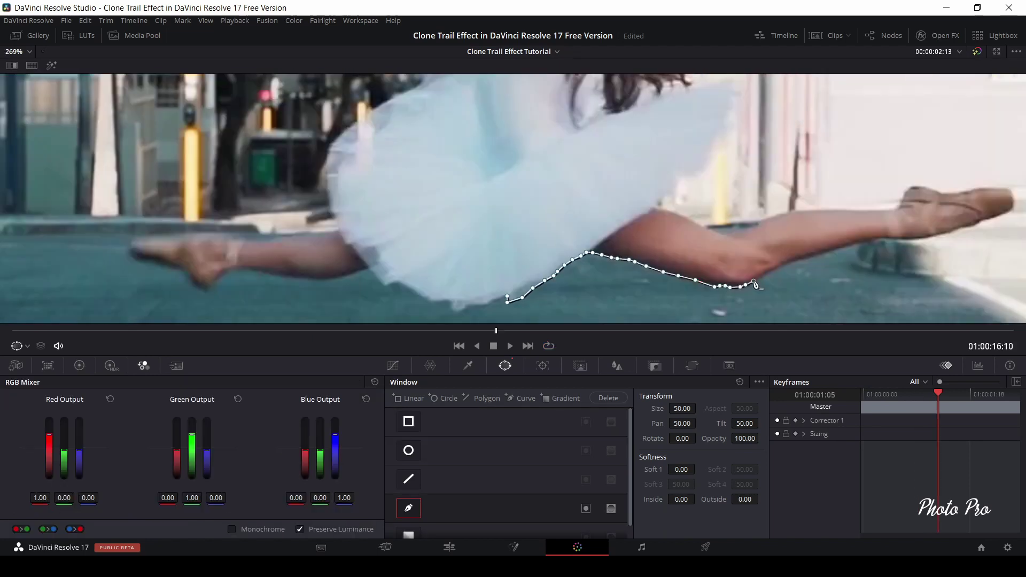
scroll(780, 267, up, 2)
mouse_move(705, 246)
mouse_down()
mouse_move(794, 235)
mouse_move(843, 197)
mouse_move(751, 193)
mouse_move(531, 226)
mouse_move(561, 144)
mouse_move(543, 93)
mouse_move(538, 216)
mouse_move(522, 153)
mouse_move(549, 178)
mouse_move(557, 156)
mouse_move(509, 172)
mouse_move(442, 244)
mouse_move(492, 106)
mouse_move(516, 123)
mouse_move(473, 121)
mouse_move(396, 267)
mouse_move(363, 214)
mouse_up()
scroll(543, 93, up, 2)
scroll(316, 289, down, 2)
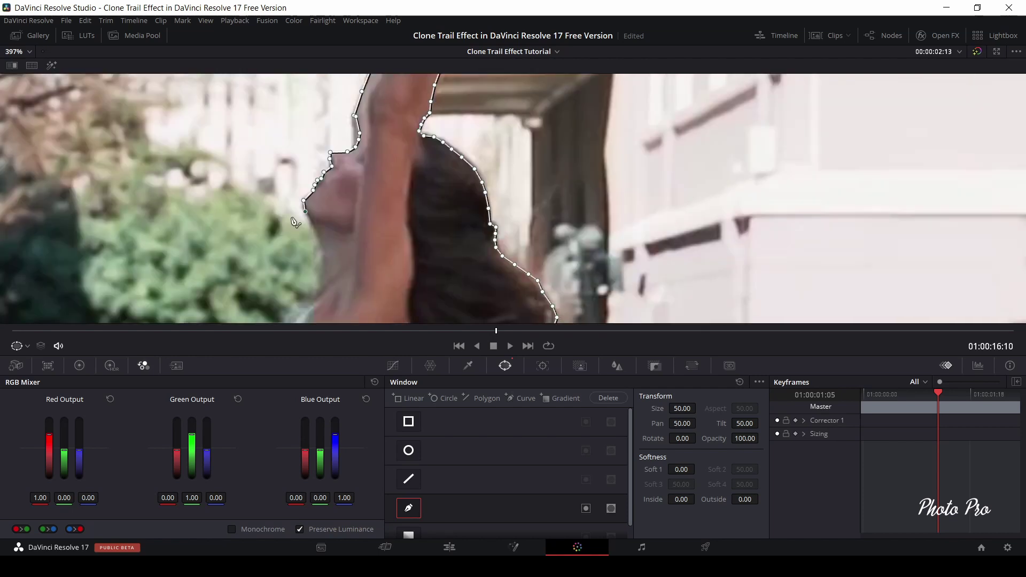
scroll(294, 229, up, 2)
Continue the mask outline over the shoulder, down the arm and hand, and along the skirt's hem
mouse_move(294, 229)
mouse_down()
mouse_move(428, 161)
mouse_move(406, 214)
mouse_up()
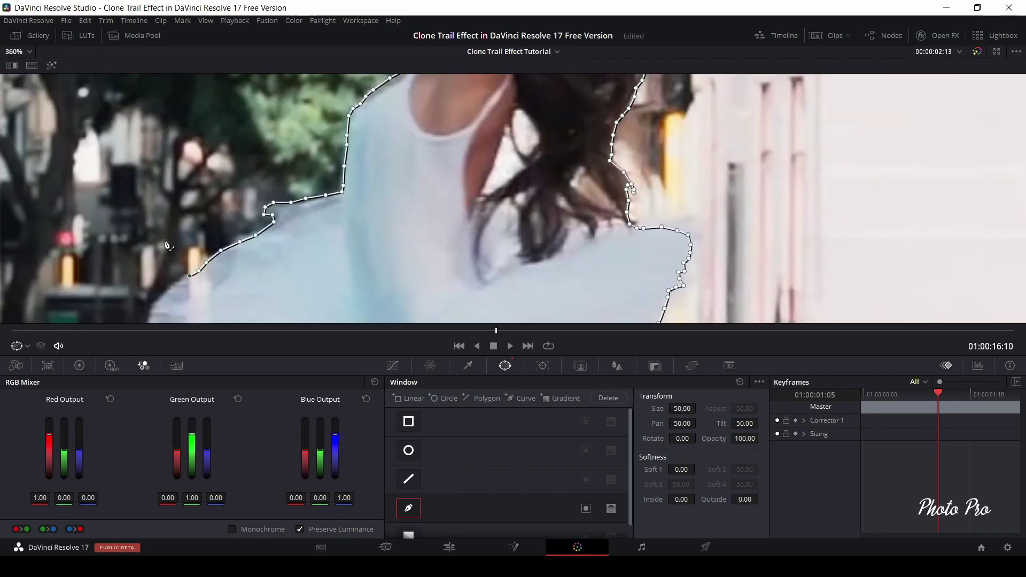
scroll(388, 256, up, 2)
drag(386, 258, 417, 251)
click(411, 251)
click(299, 278)
click(134, 286)
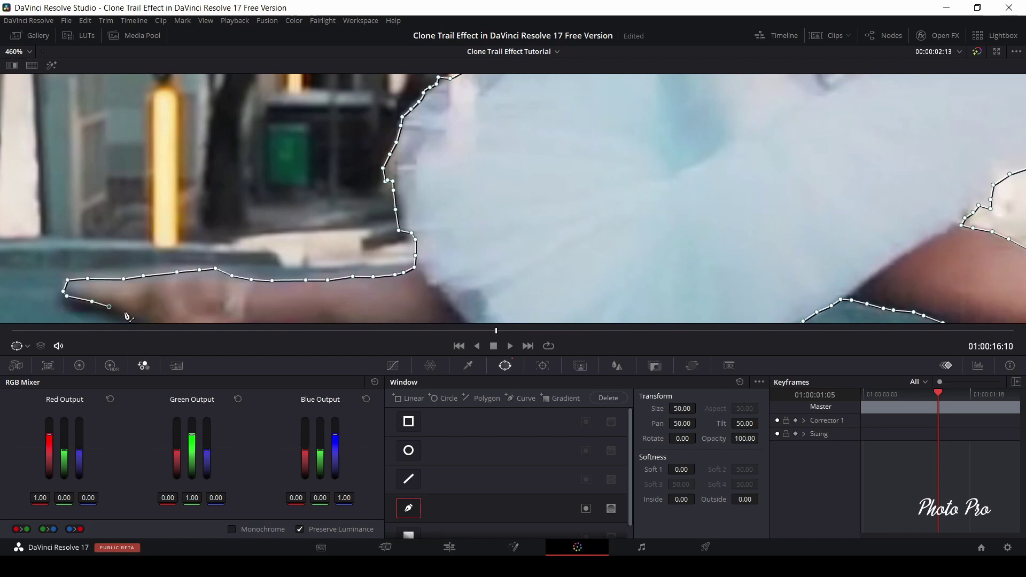
scroll(128, 310, down, 1)
click(185, 277)
mouse_move(194, 276)
mouse_down()
mouse_move(440, 289)
mouse_move(487, 259)
mouse_move(466, 270)
mouse_move(586, 307)
mouse_move(657, 286)
mouse_up()
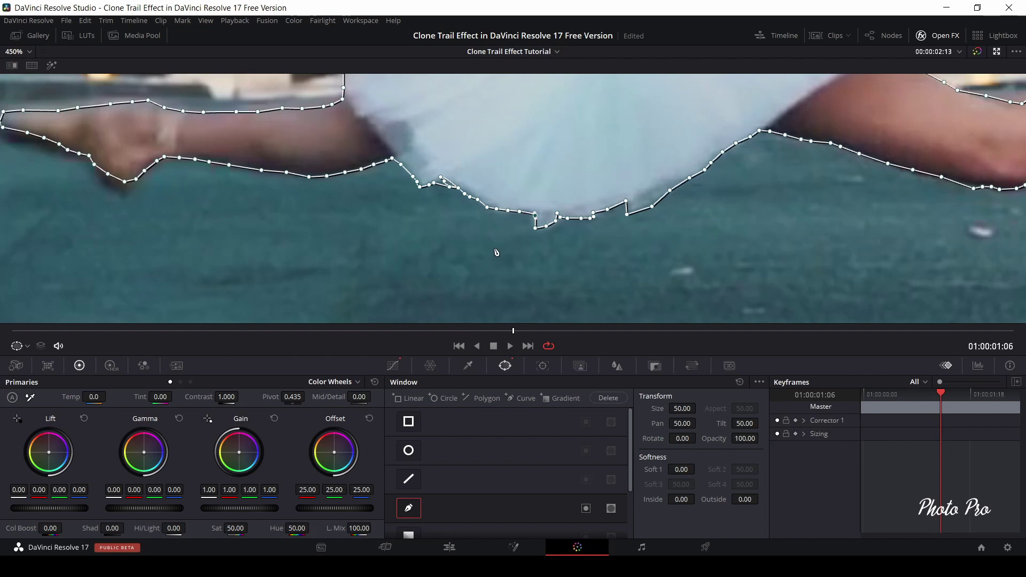
Pan around to inspect the finished mask outline and bring back the node graph
scroll(496, 253, down, 10)
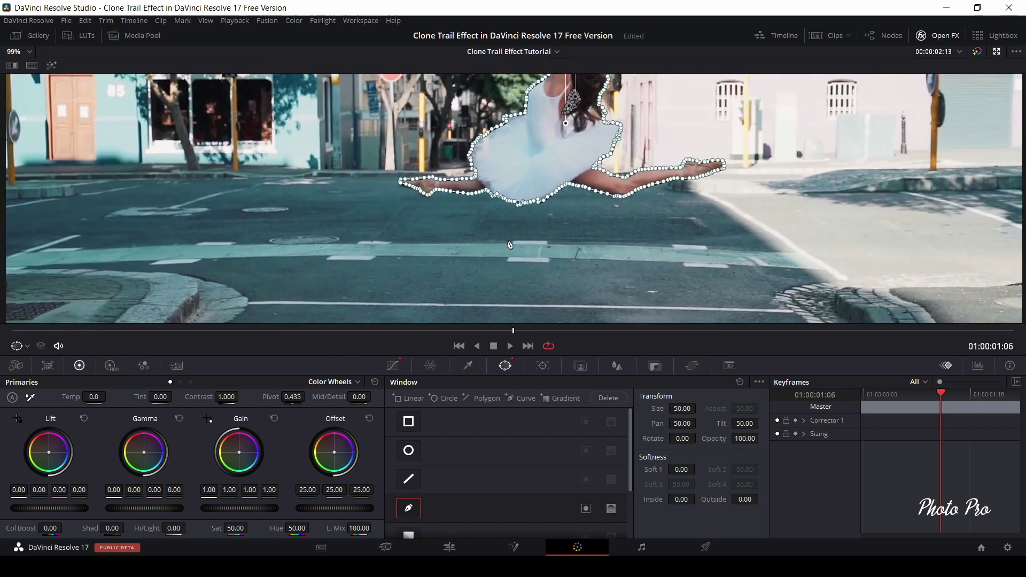
drag(511, 239, 499, 303)
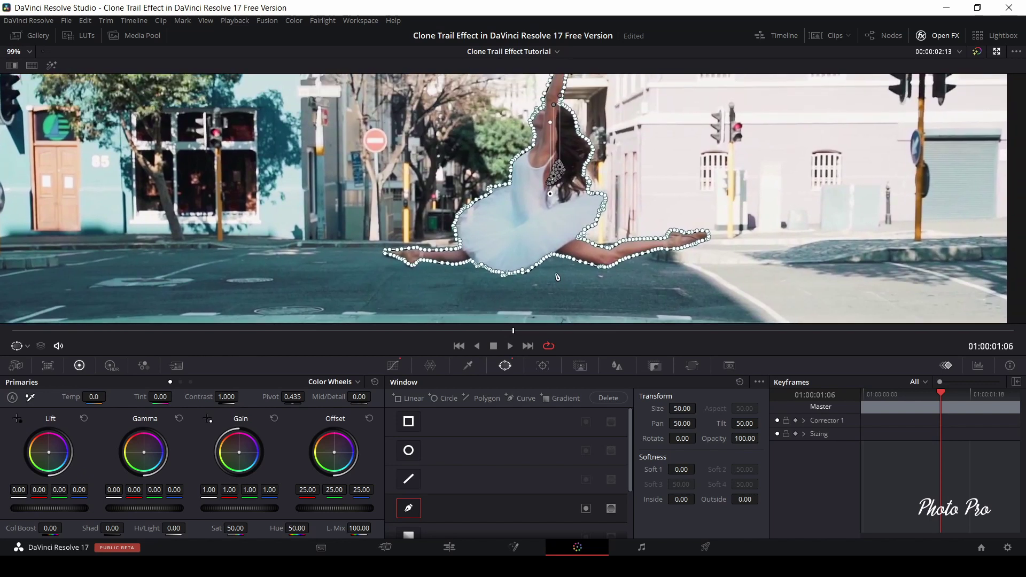
drag(553, 264, 554, 290)
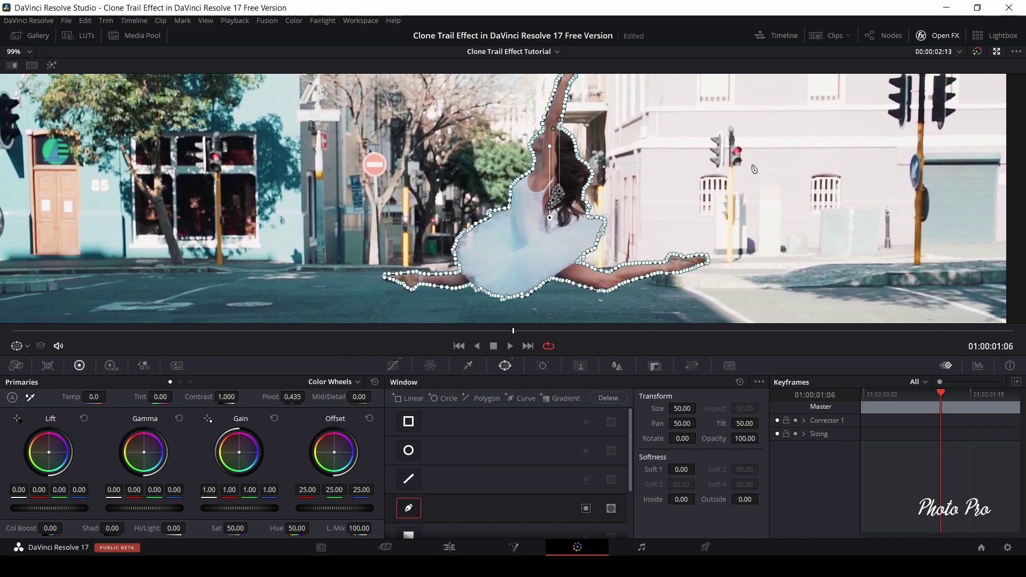
click(885, 36)
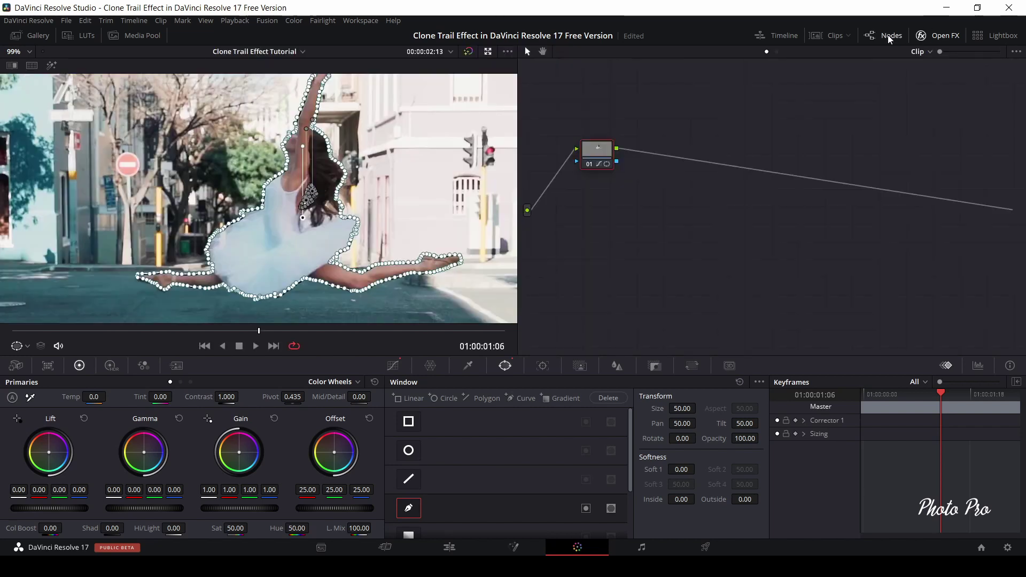
Add an Alpha Output, connect node 01's key to it, and return to the Edit page
right_click(685, 214)
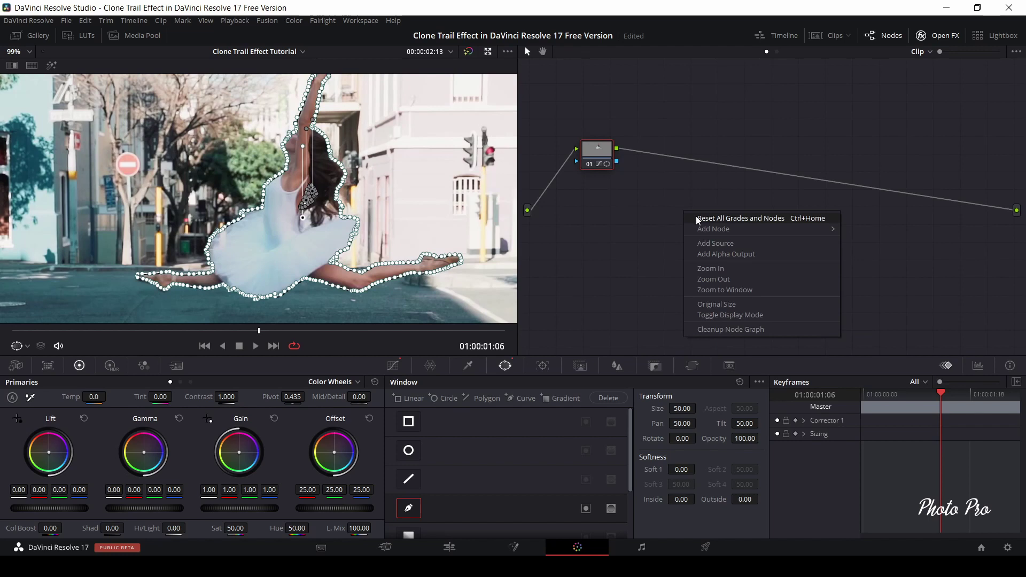
click(711, 255)
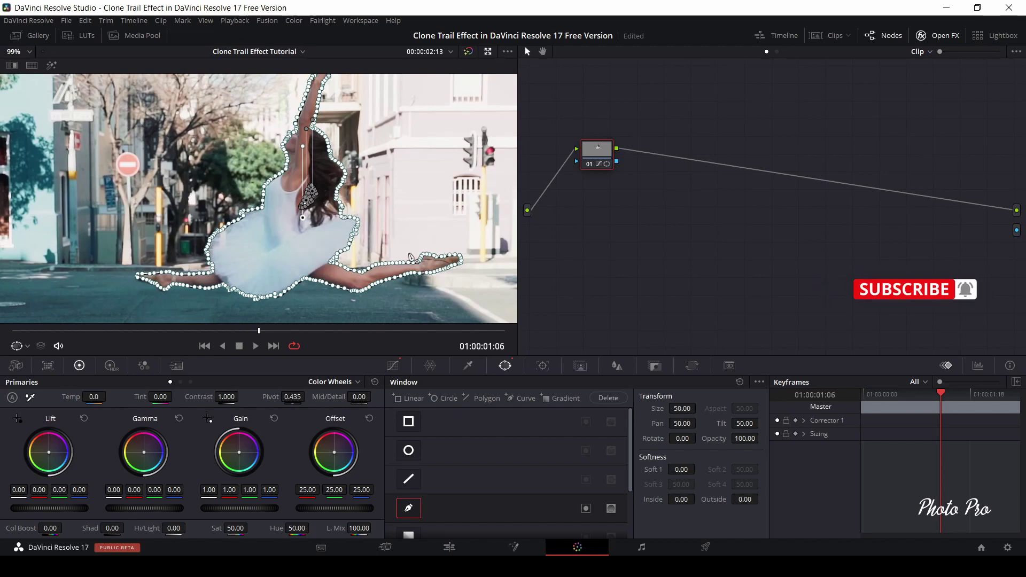
drag(618, 162, 1020, 237)
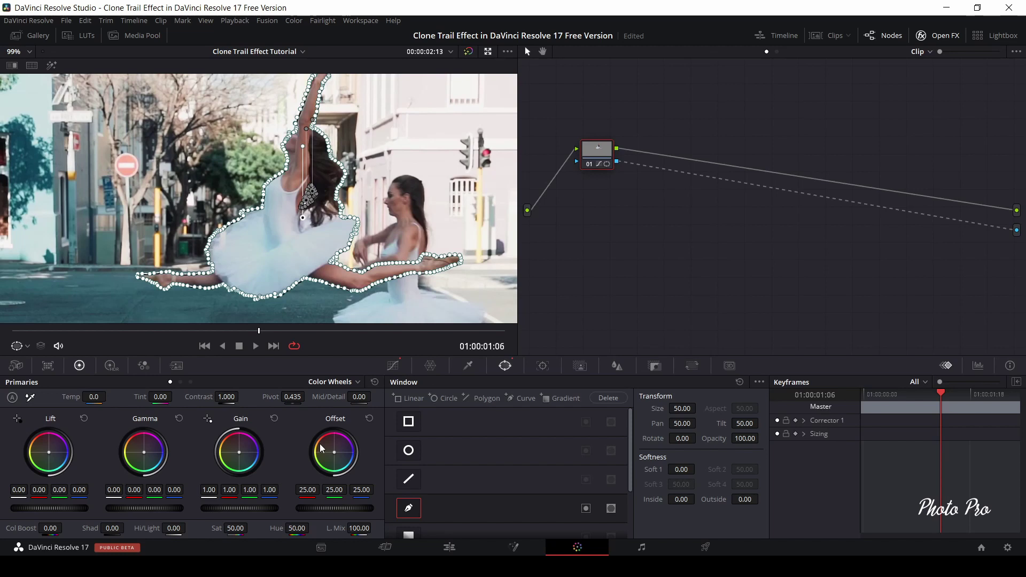
click(449, 547)
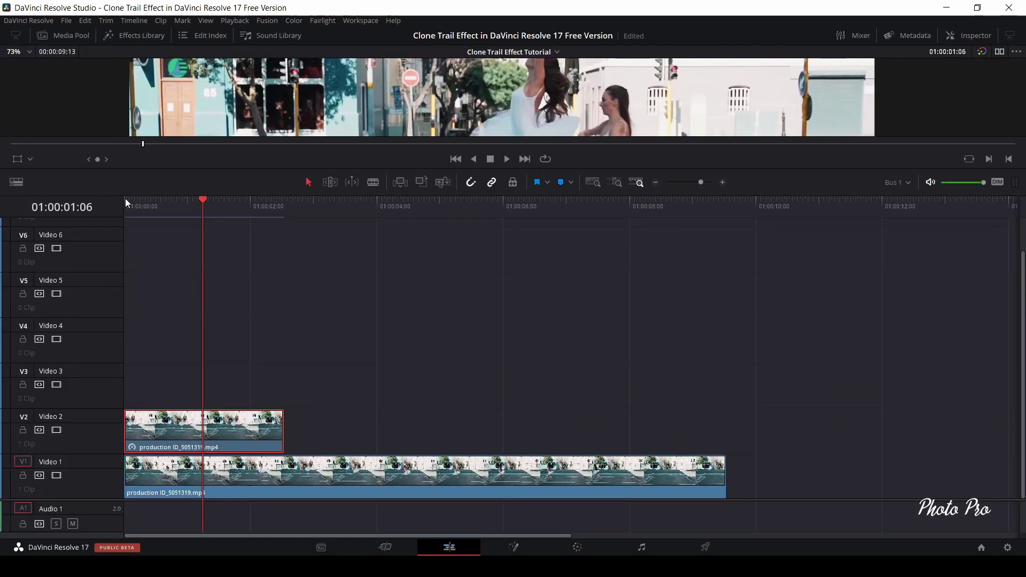
Play the composite from the timeline start in an enlarged, full-screen viewer
key(Home)
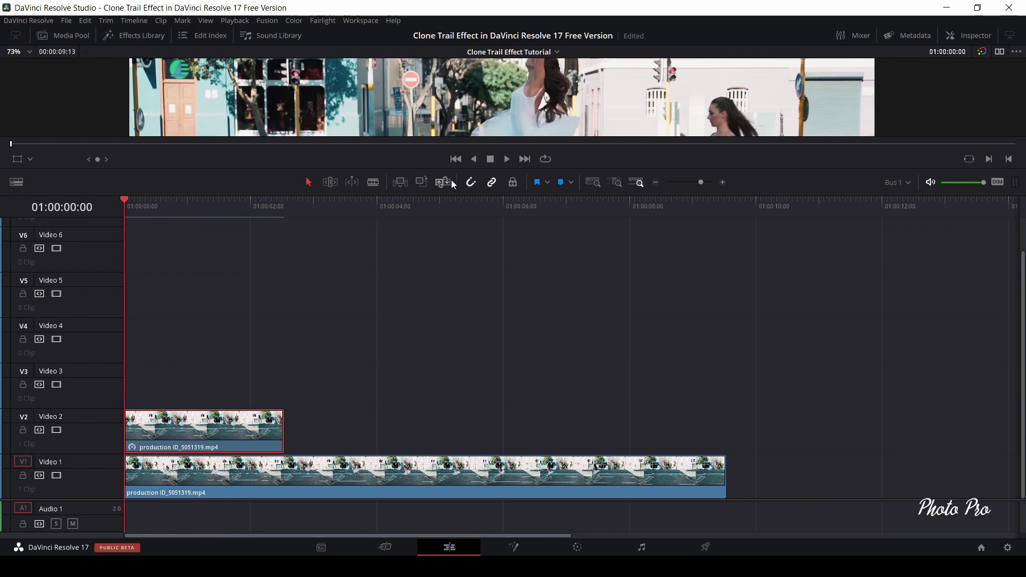
drag(457, 195, 461, 352)
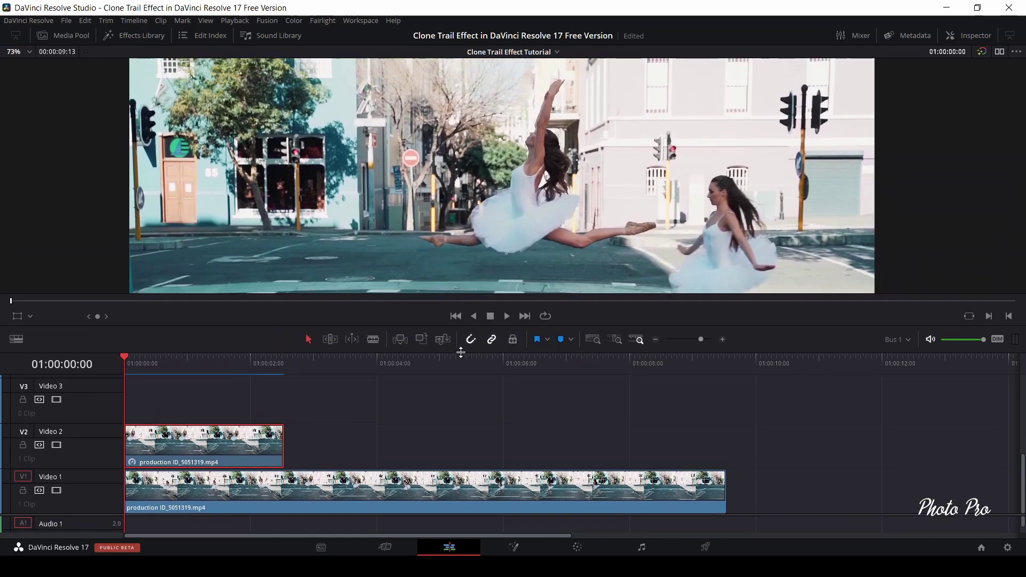
key(ctrl+f)
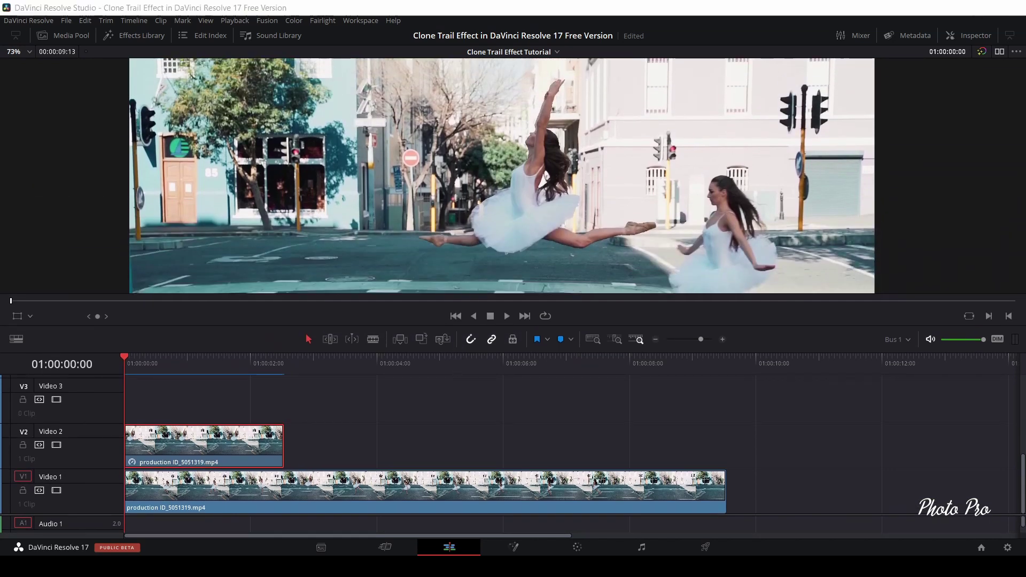
click(505, 530)
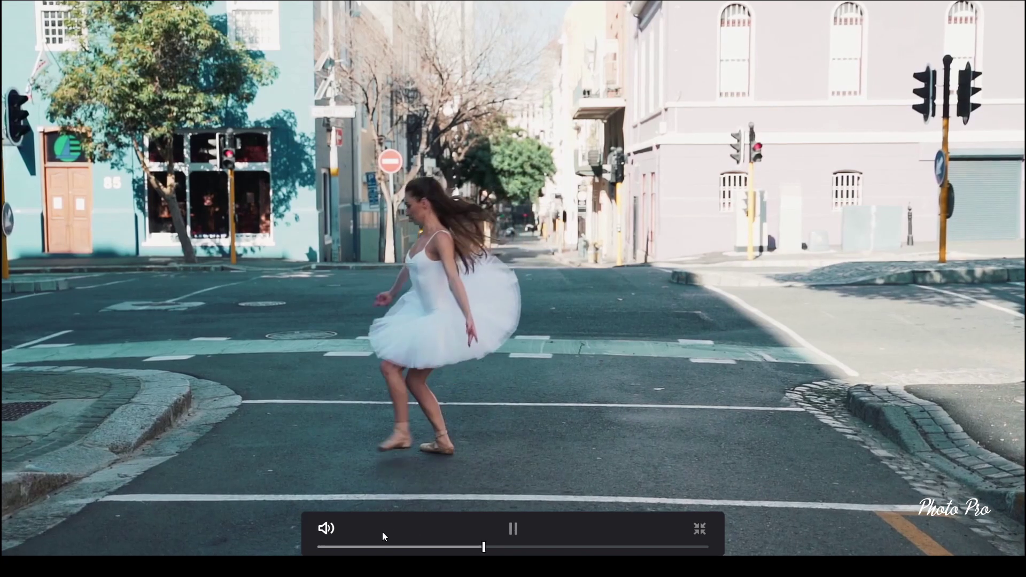
Replay the composite, pause on the leap, step back two frames to 01:00:02:10, and exit full screen
click(326, 546)
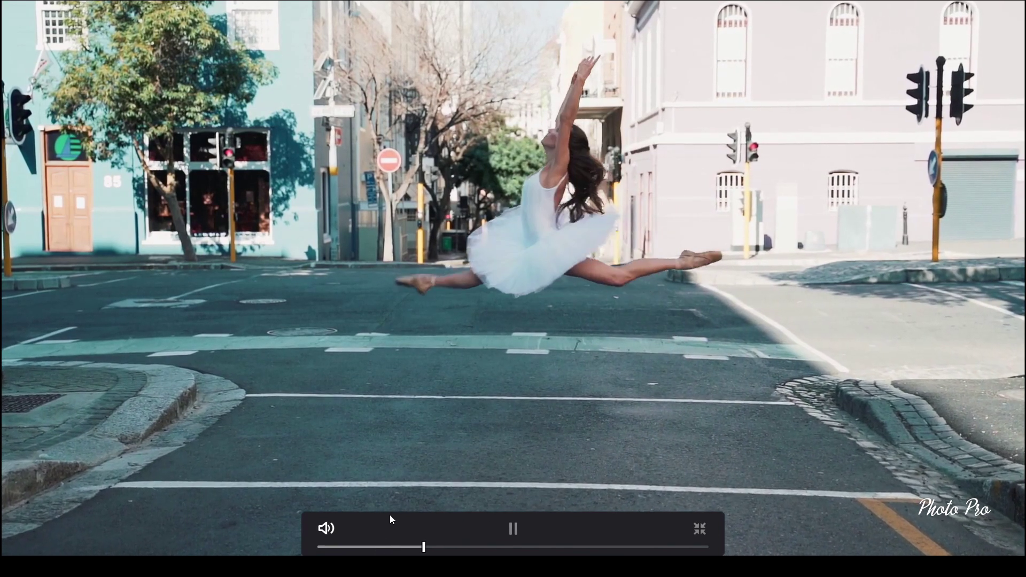
click(433, 533)
key(Left)
key(Left)
key(Left)
key(Left)
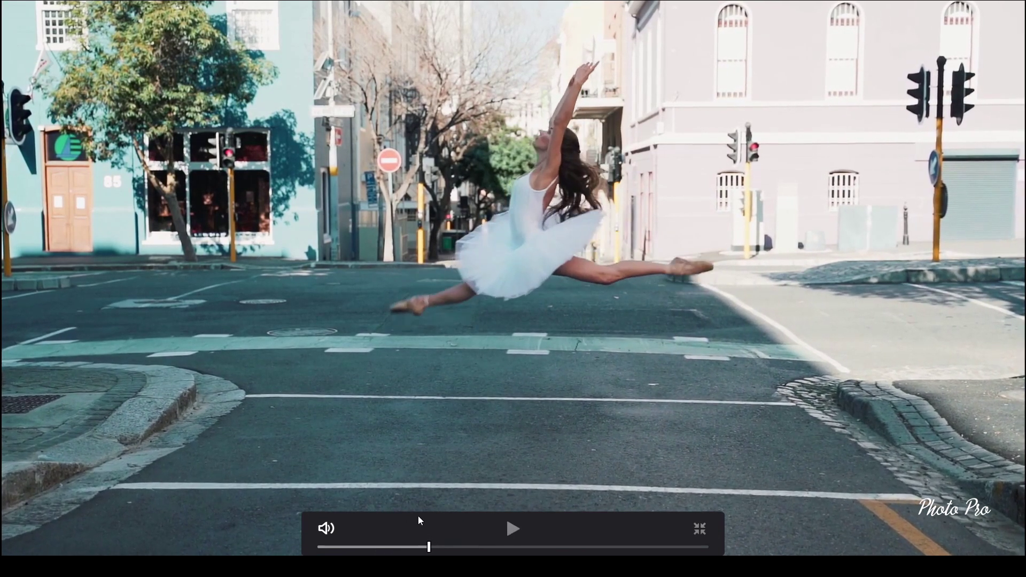
key(Left)
key(Left)
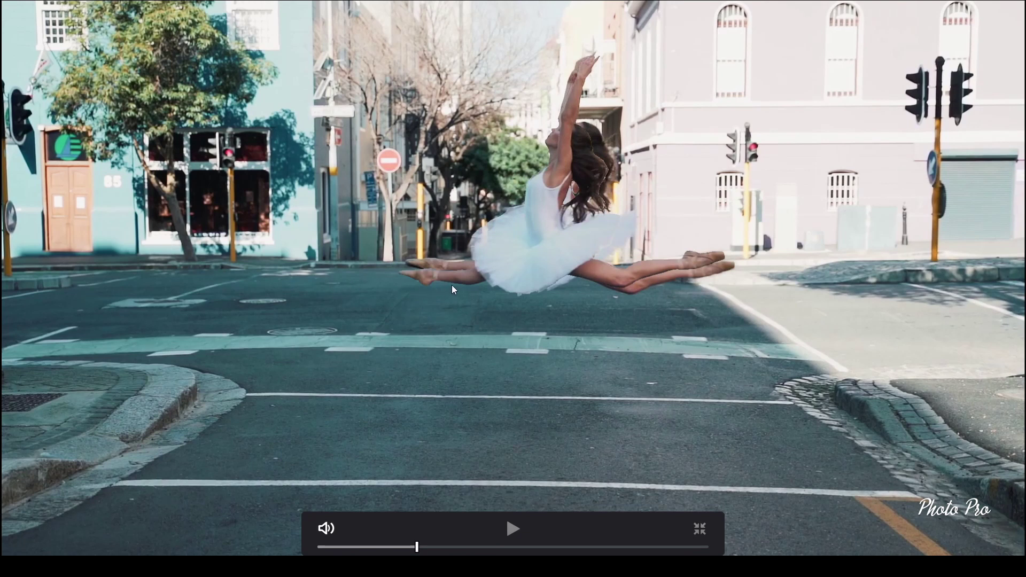
click(700, 529)
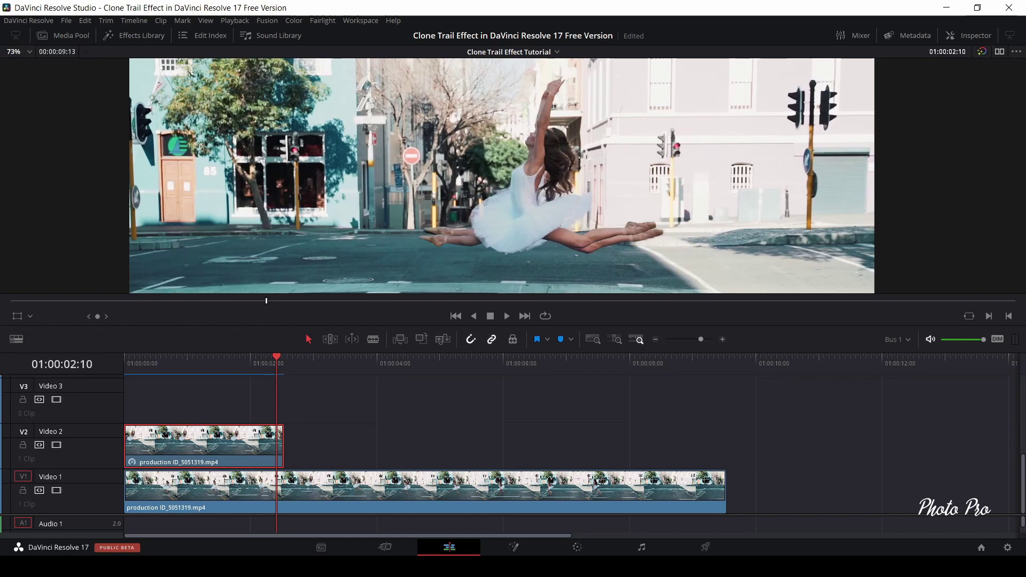
Switch to the Color page to rework the dancer's curve mask
click(577, 548)
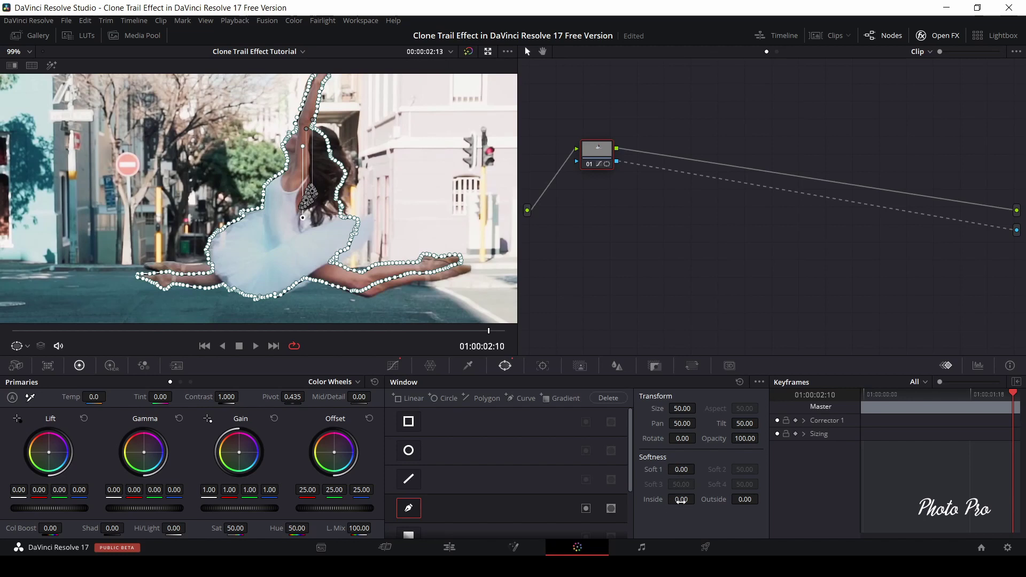
Set the curve mask's window softness to Inside 0.80 and Outside 0.12
click(683, 501)
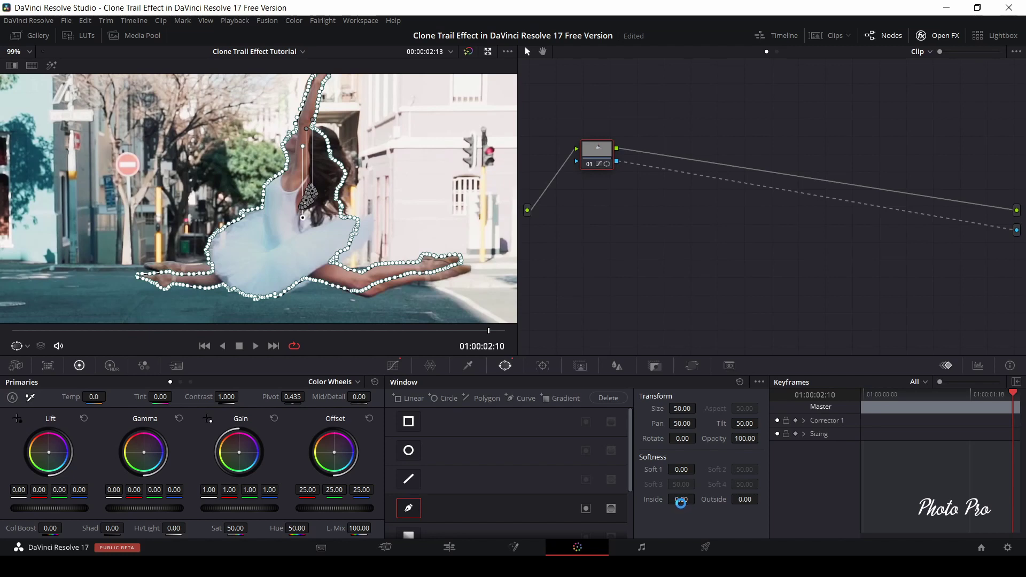
drag(680, 504, 680, 496)
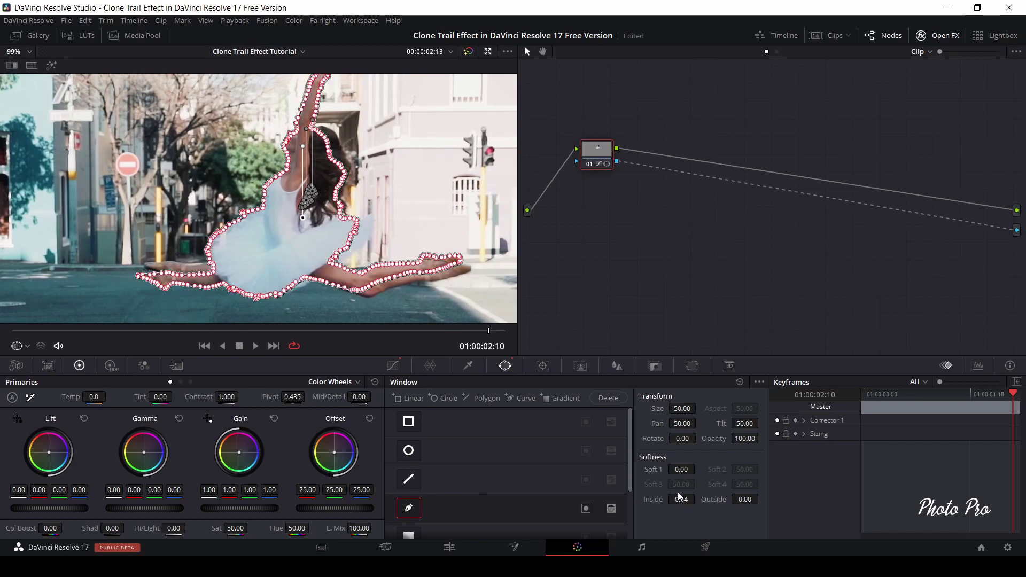
drag(681, 499, 698, 499)
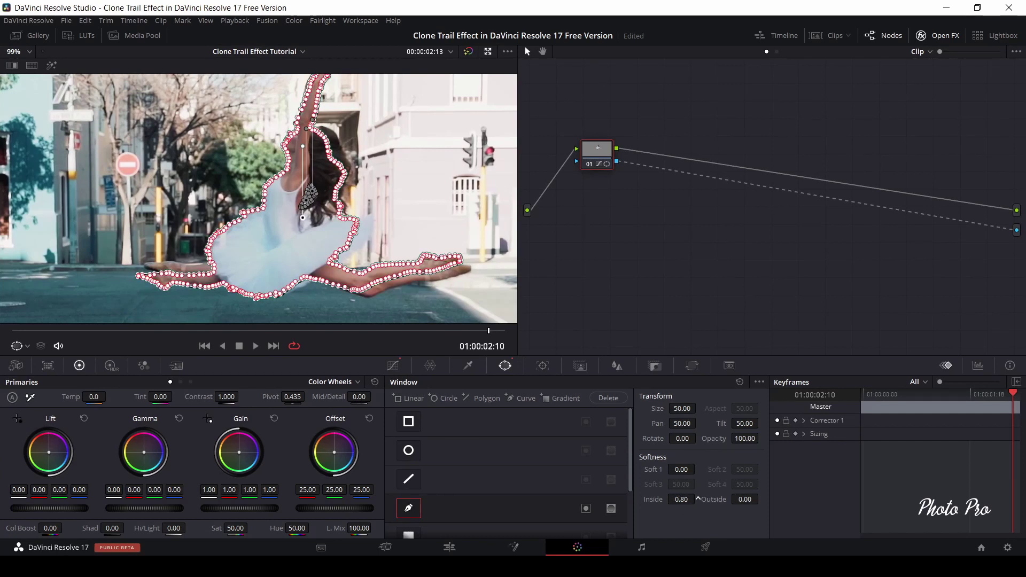
drag(742, 502, 762, 499)
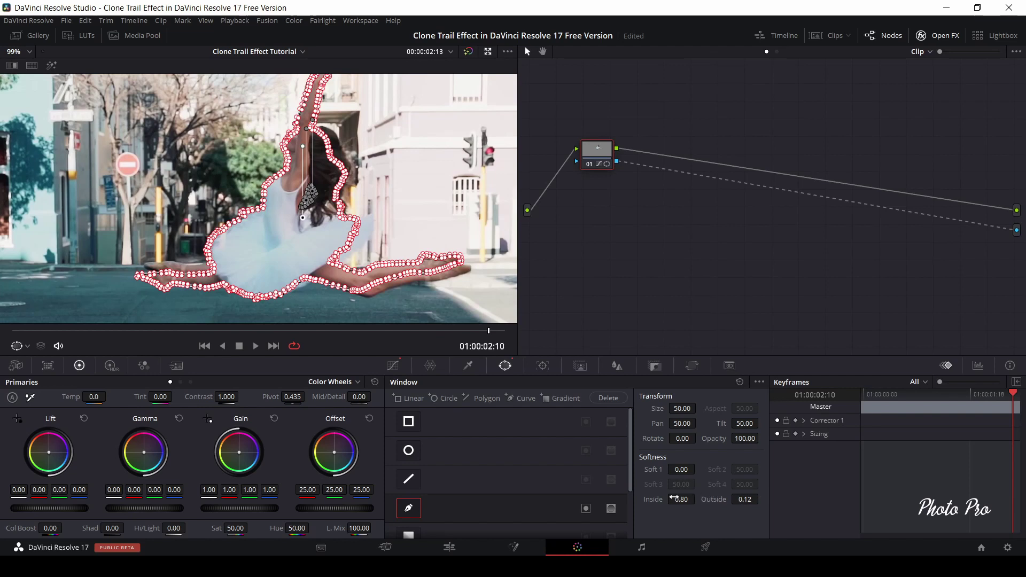
Back on the Edit page, play the softened composite full screen from the start
click(450, 547)
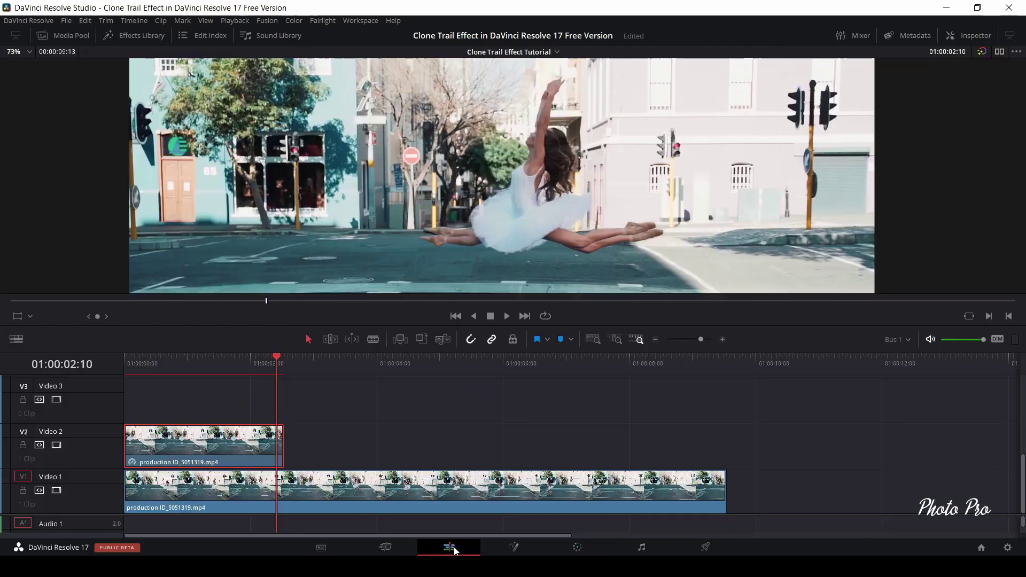
click(126, 358)
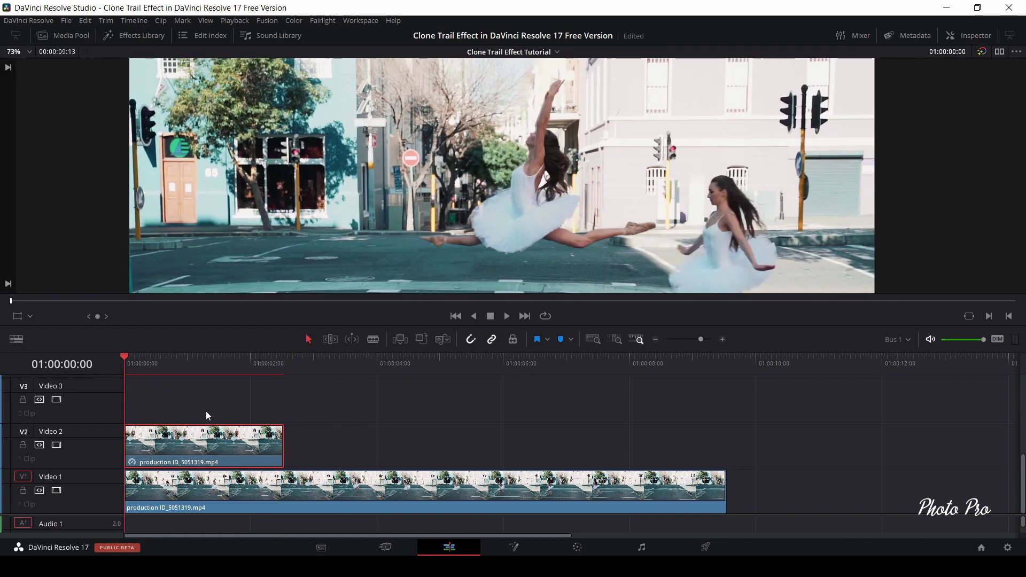
key(p)
key(space)
Play the softened clone composite in the Cinema Viewer, then exit and park at 01:00:01:19
mouse_move(281, 445)
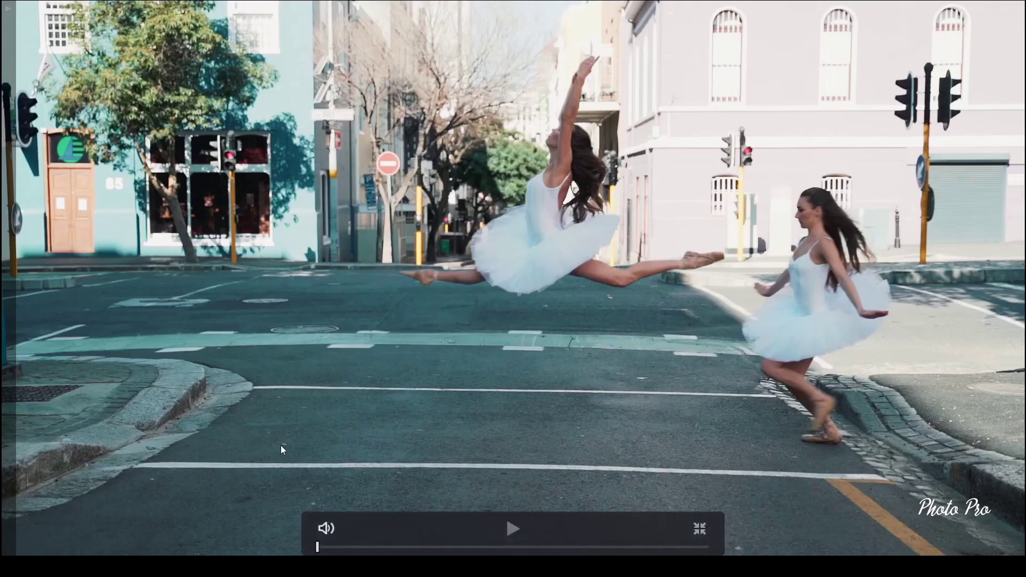
key(alt+space)
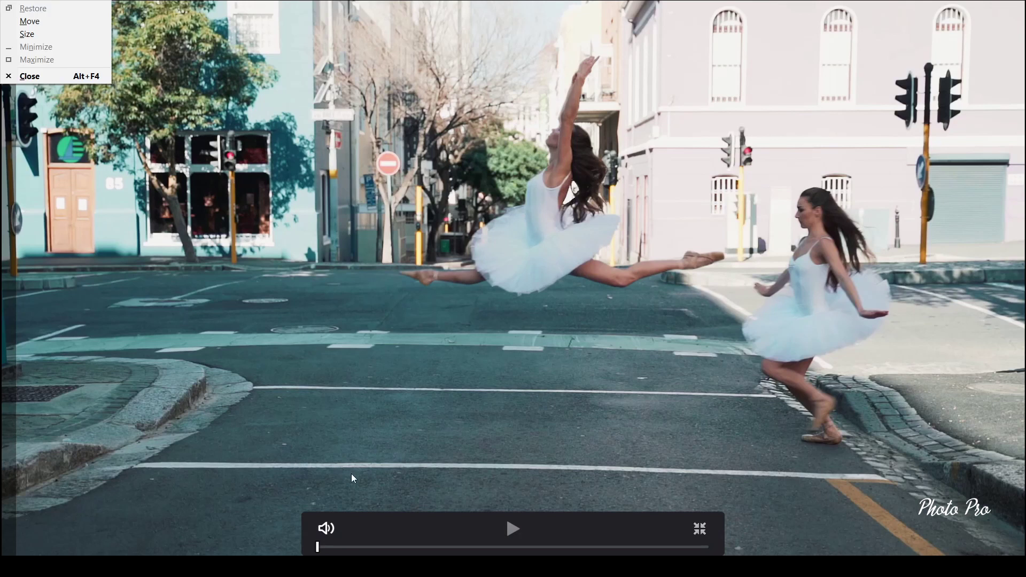
click(510, 530)
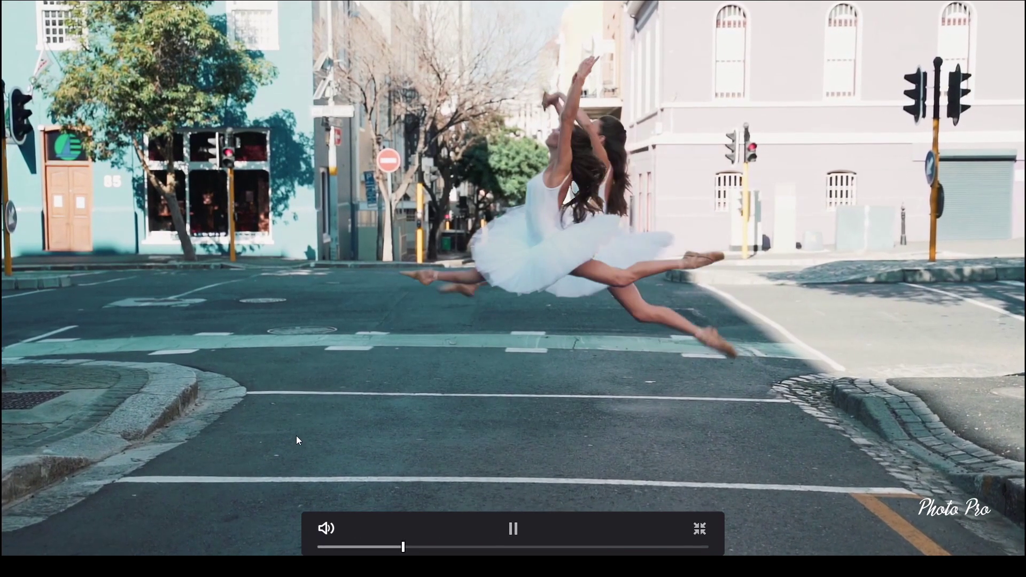
key(space)
key(Left)
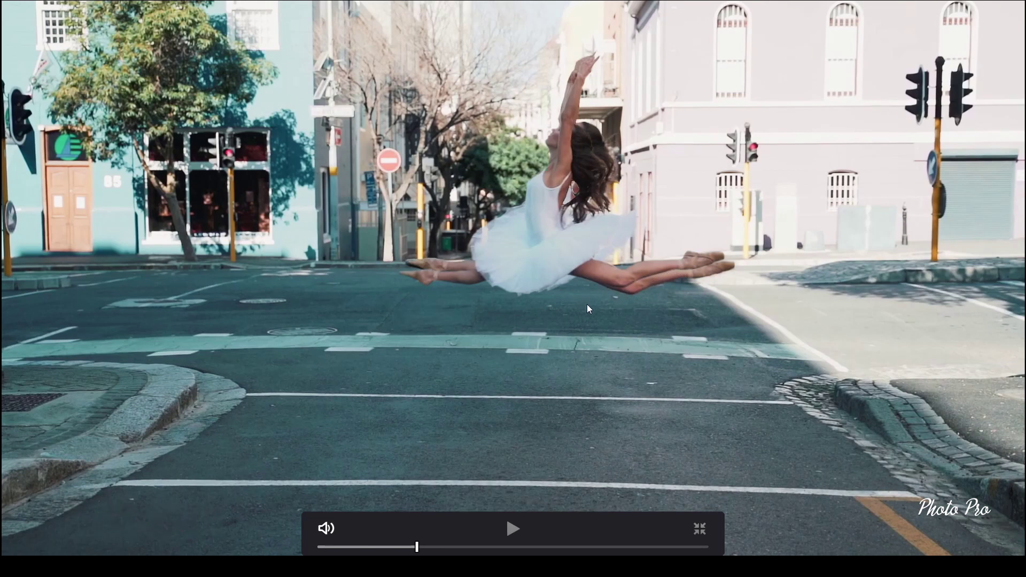
key(space)
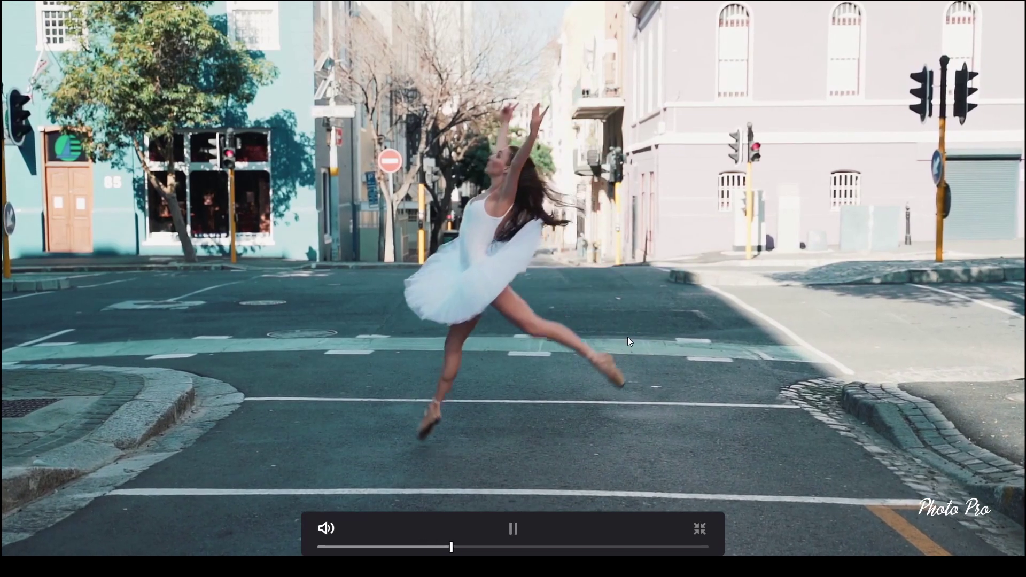
key(space)
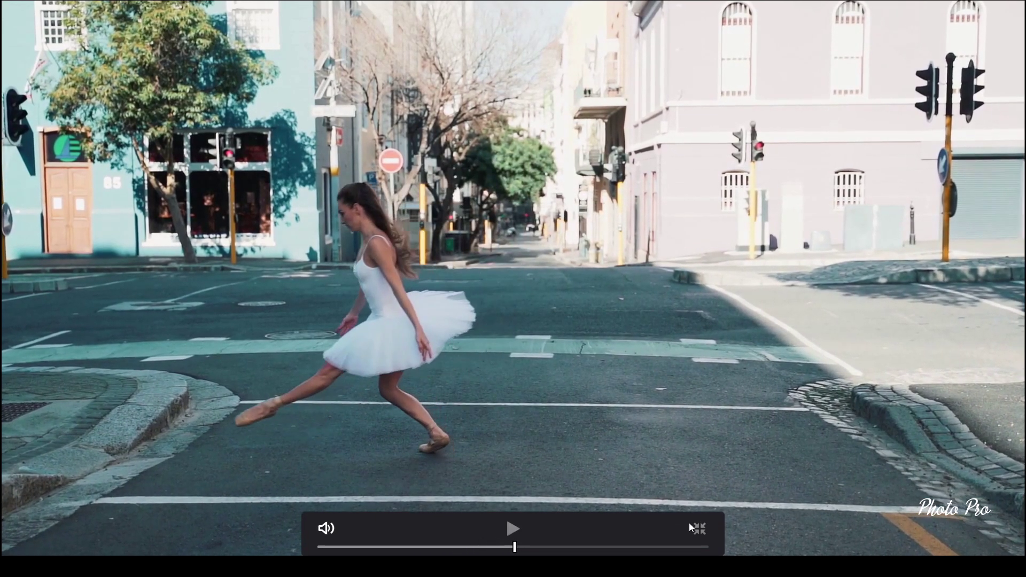
click(700, 529)
click(238, 365)
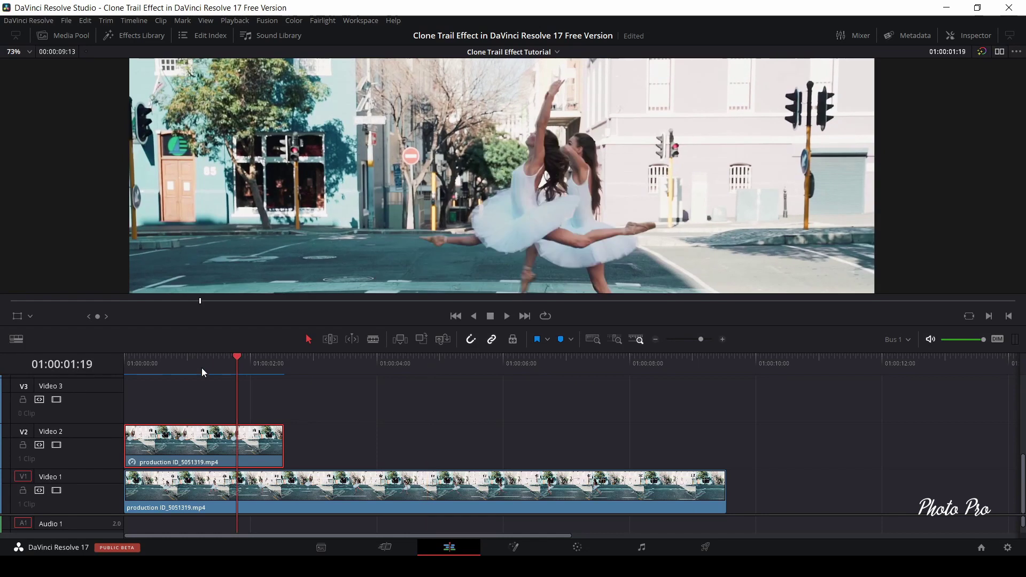